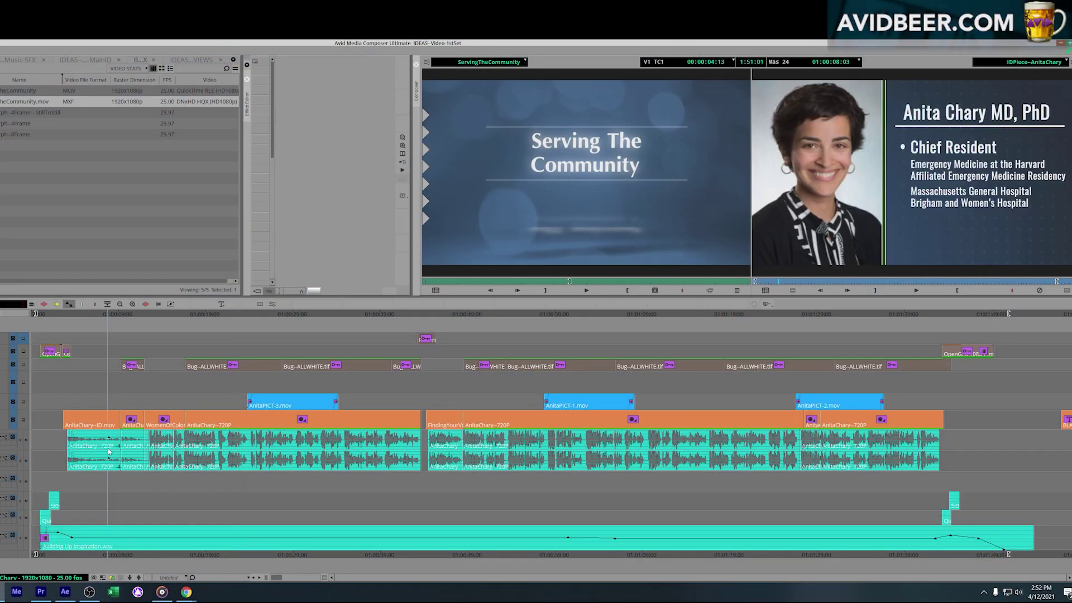
Step: Scrub through the interview sequence to review its guest ID card, title and picture clips
drag(109, 450, 448, 403)
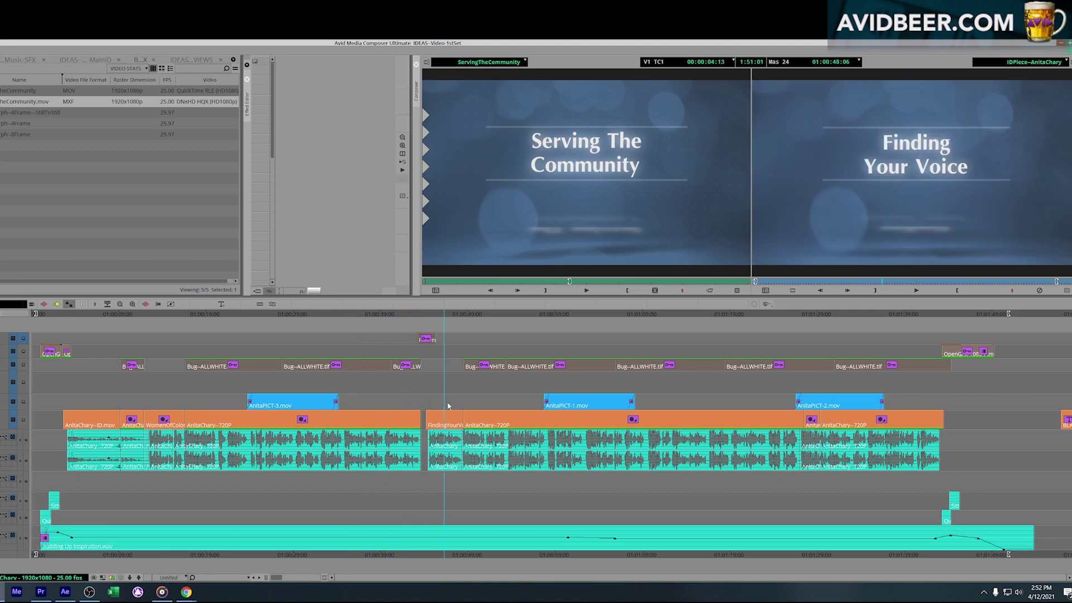
click(836, 394)
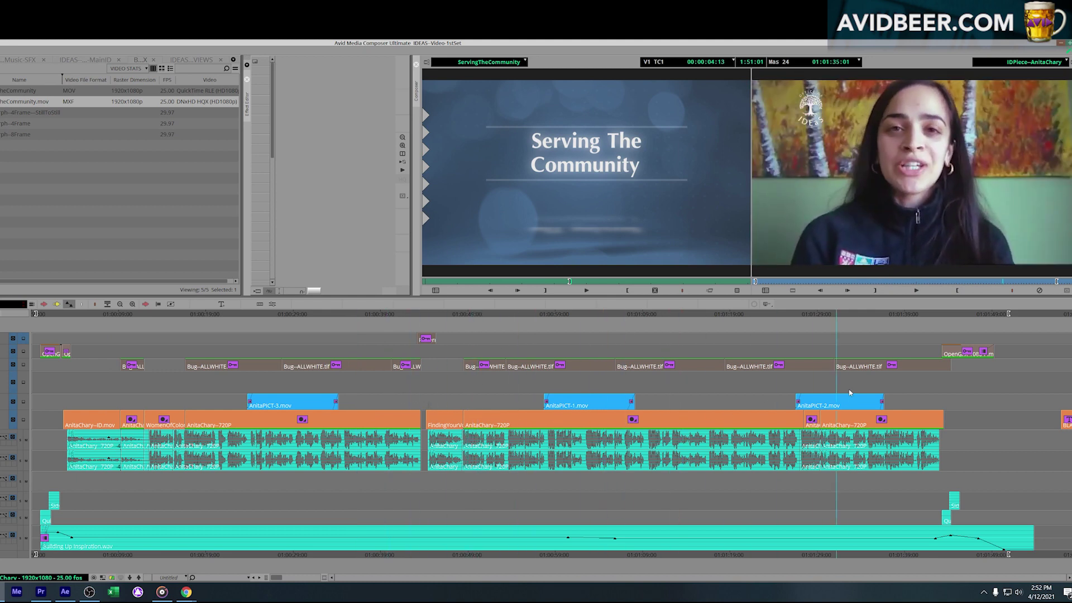
click(583, 391)
click(260, 390)
click(131, 391)
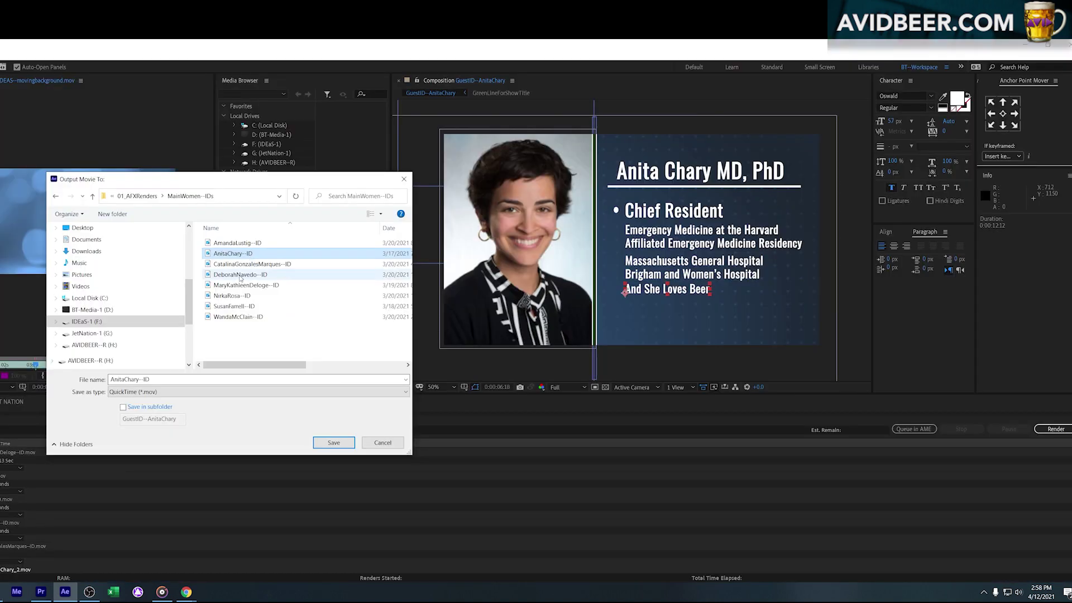
Step: In After Effects, reuse the existing ID render of the guest shown on the card as the output file name in MainWomen--IDs
click(240, 276)
click(241, 255)
click(238, 315)
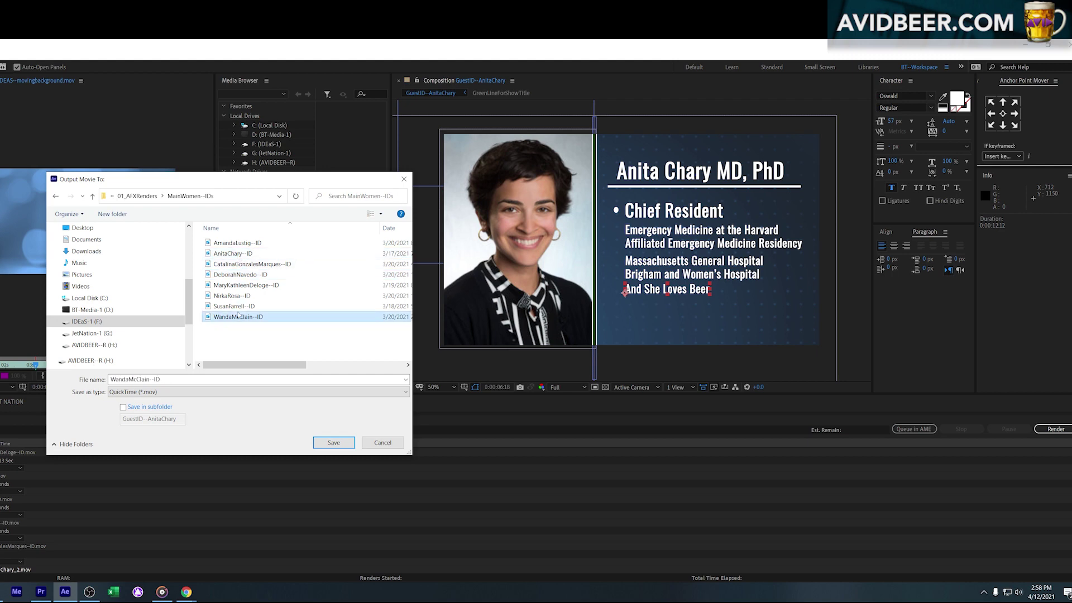
click(240, 256)
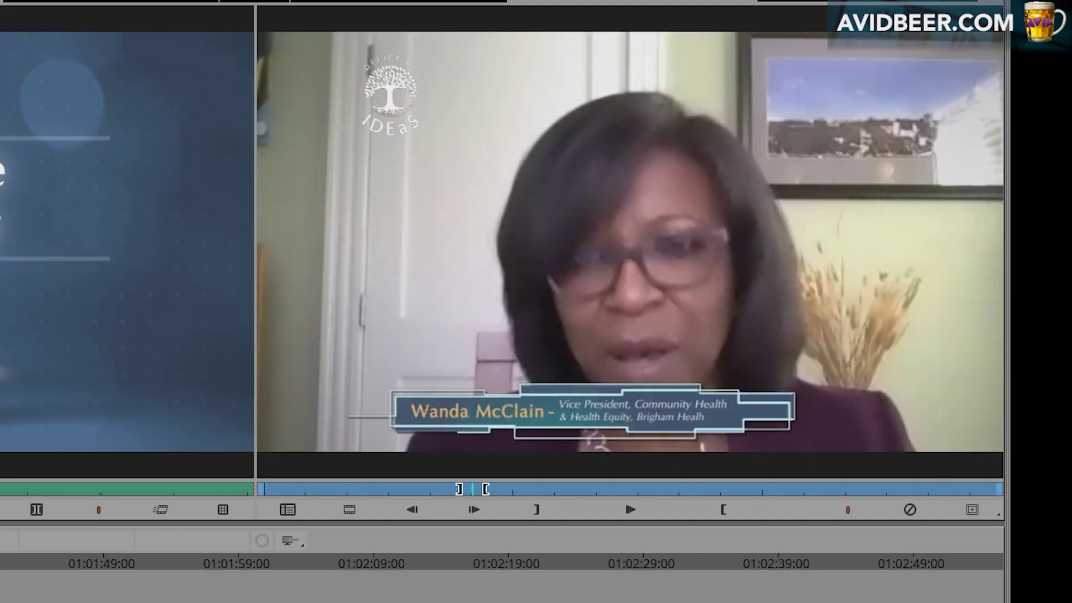
Step: In Media Composer, play and scrub the interview sequence between the opening guest ID card and the interview footage
key(space)
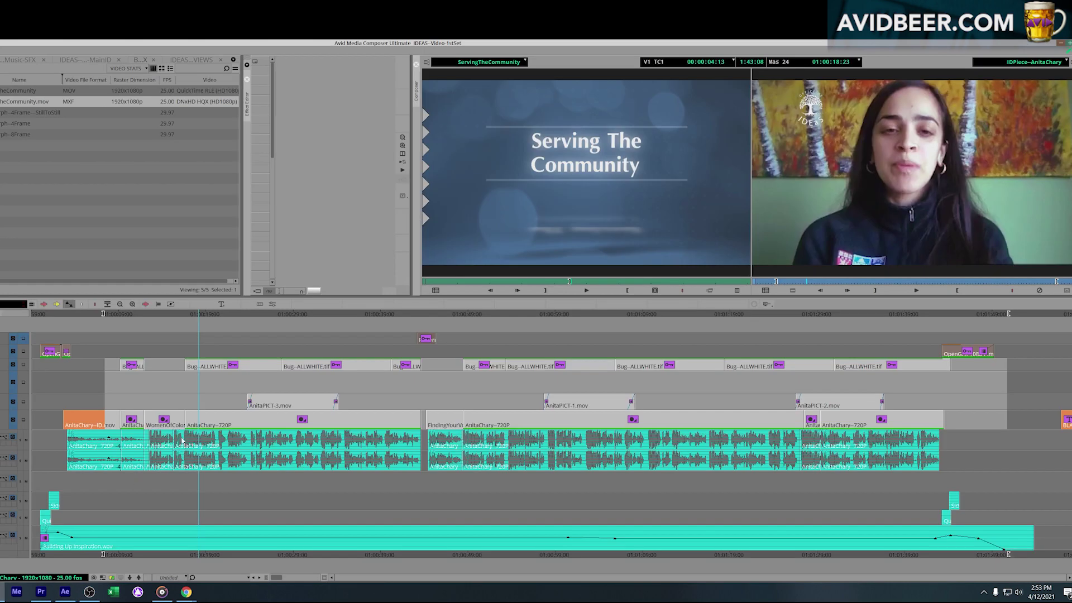
drag(181, 440, 268, 422)
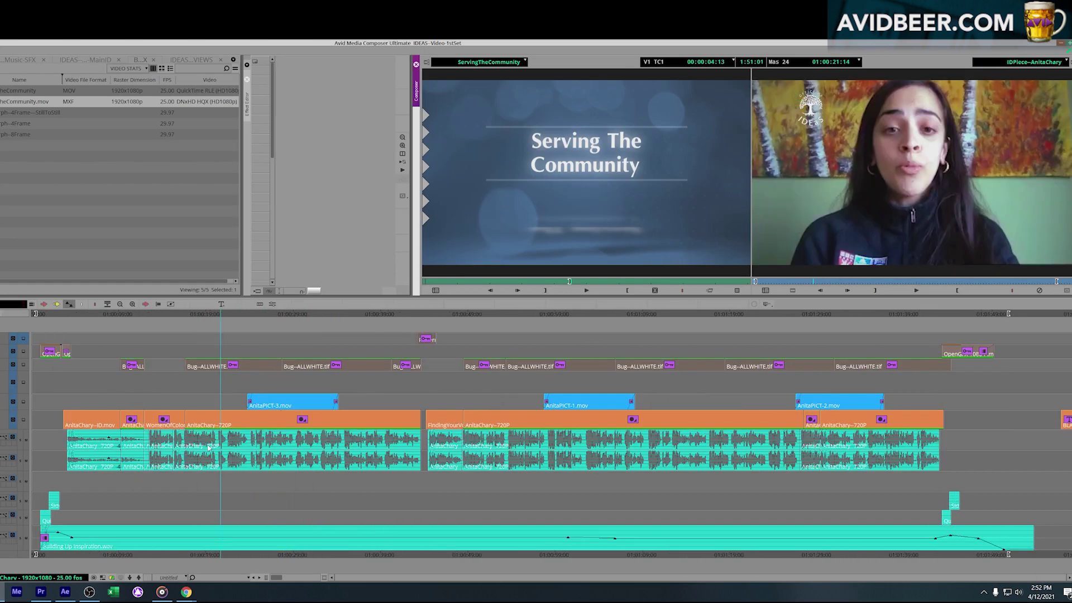
click(215, 446)
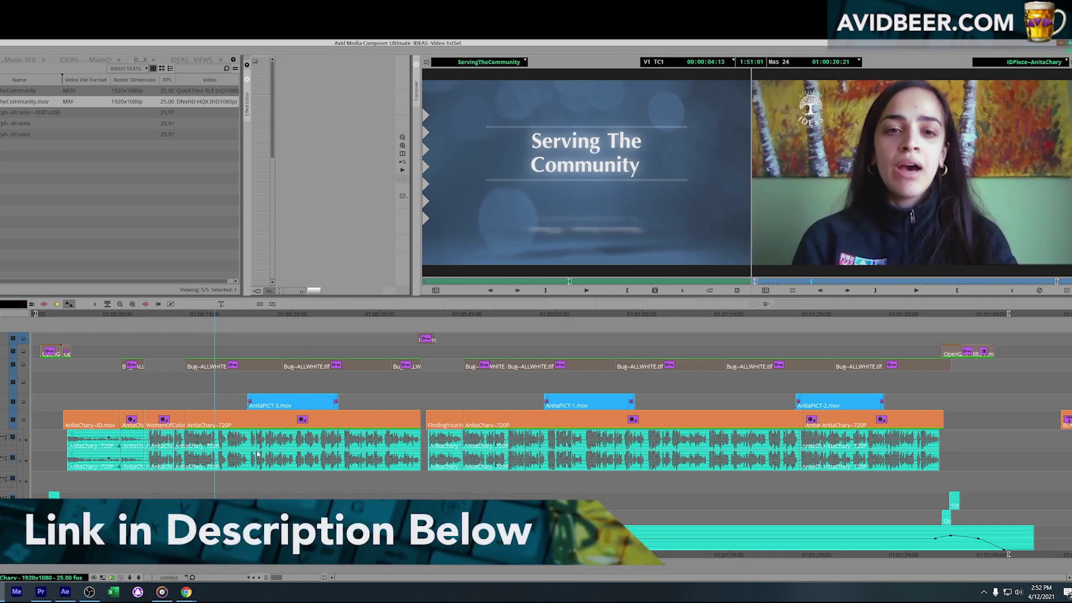
drag(213, 453, 105, 456)
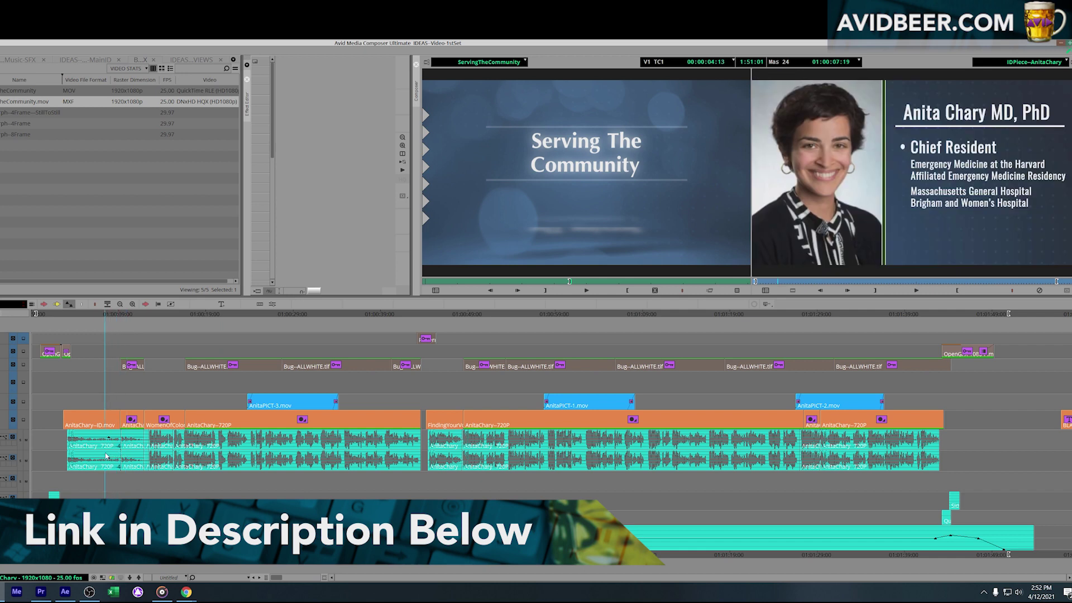
click(199, 455)
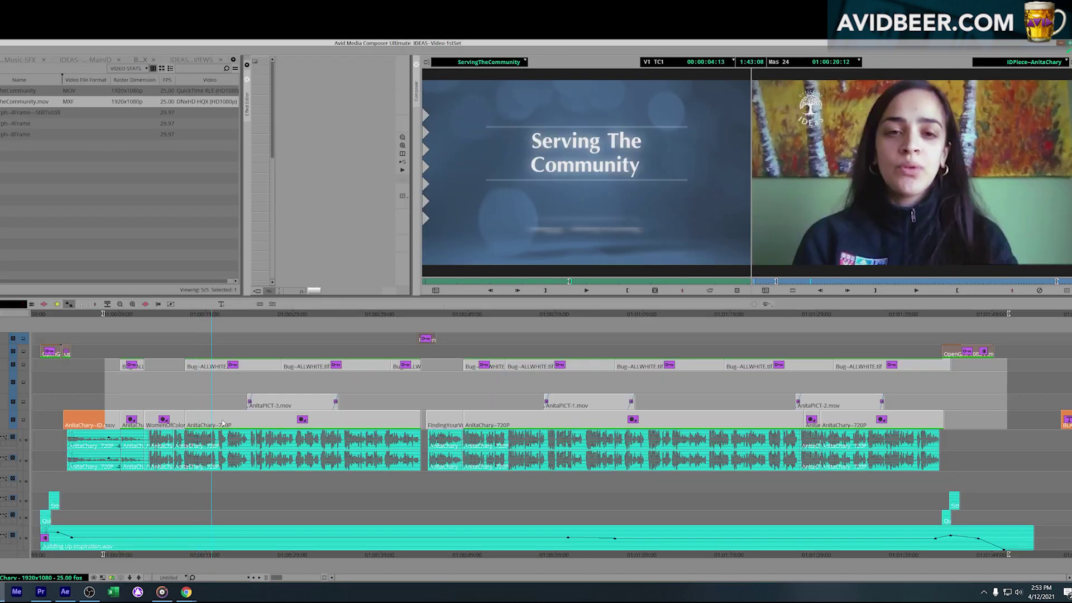
click(282, 418)
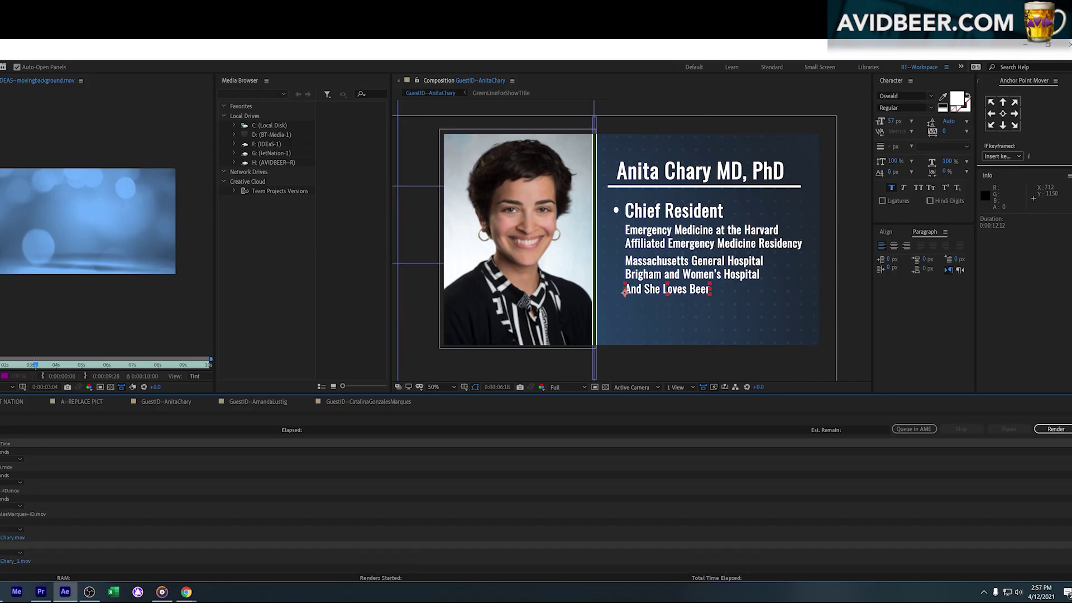
Step: In After Effects, remove the extra guest ID renders from the end of the render queue
shift+click(6, 522)
key(Delete)
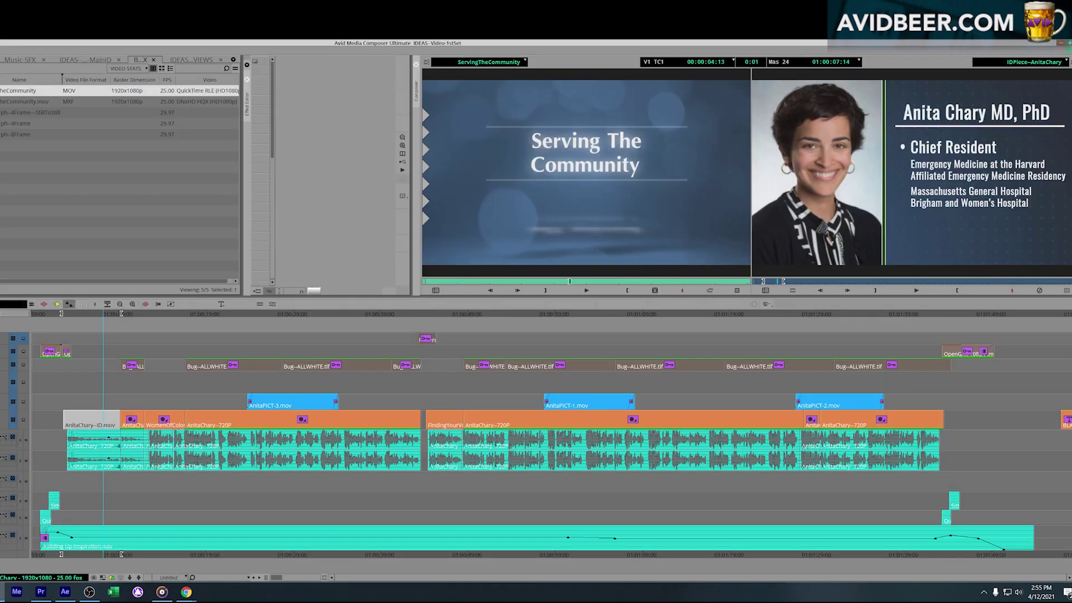
Step: In Media Composer, load the ServingTheCommunity.mov MXF clip and the ServingTheCommunity QuickTime clip alternately as source to compare them
double_click(4, 102)
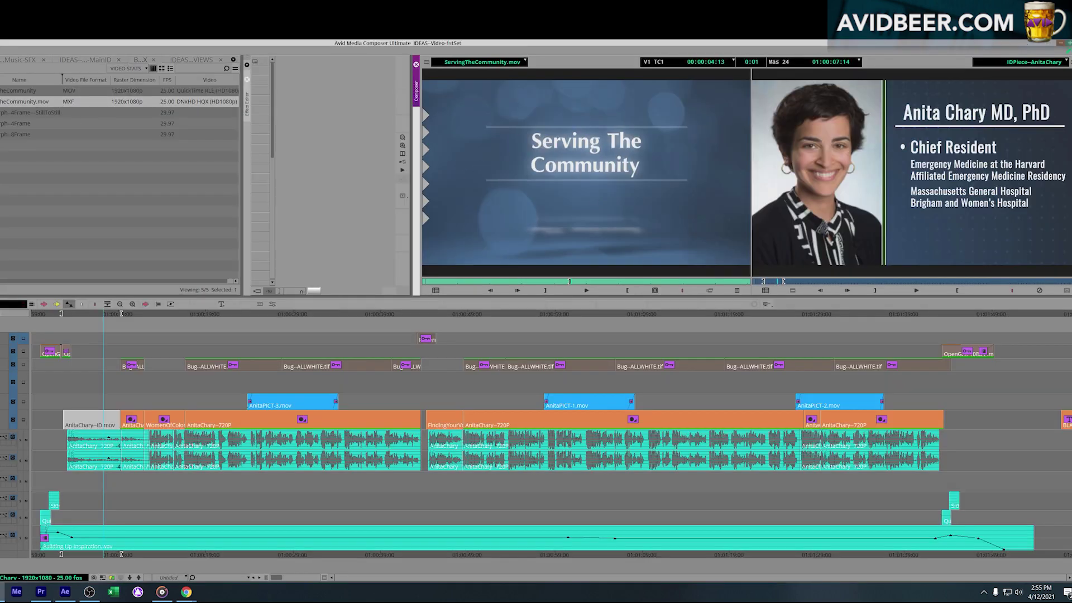
double_click(5, 90)
double_click(4, 102)
double_click(5, 91)
double_click(4, 101)
double_click(5, 91)
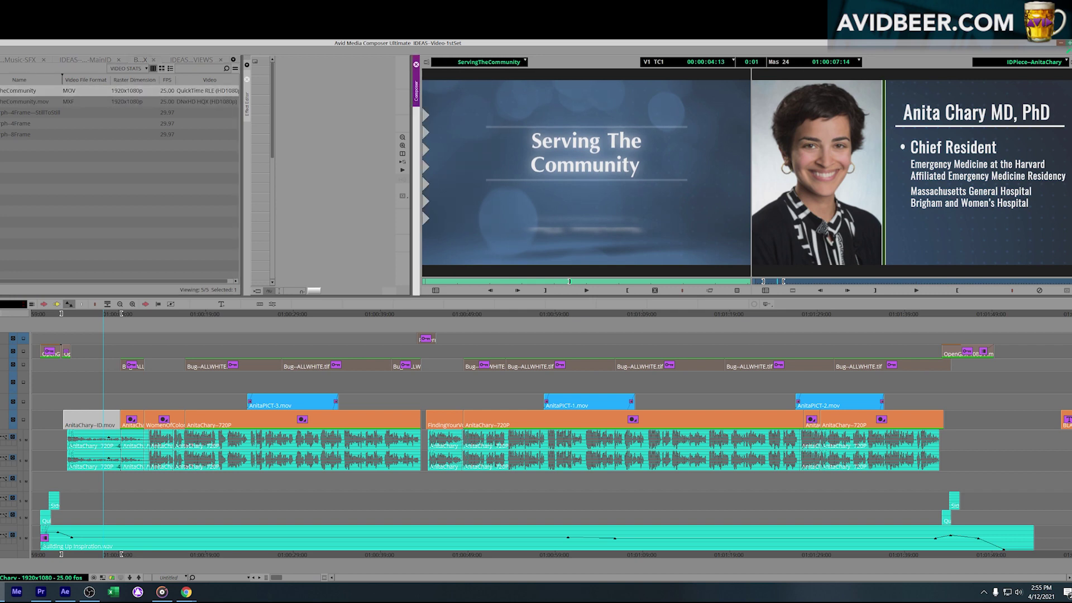
click(92, 435)
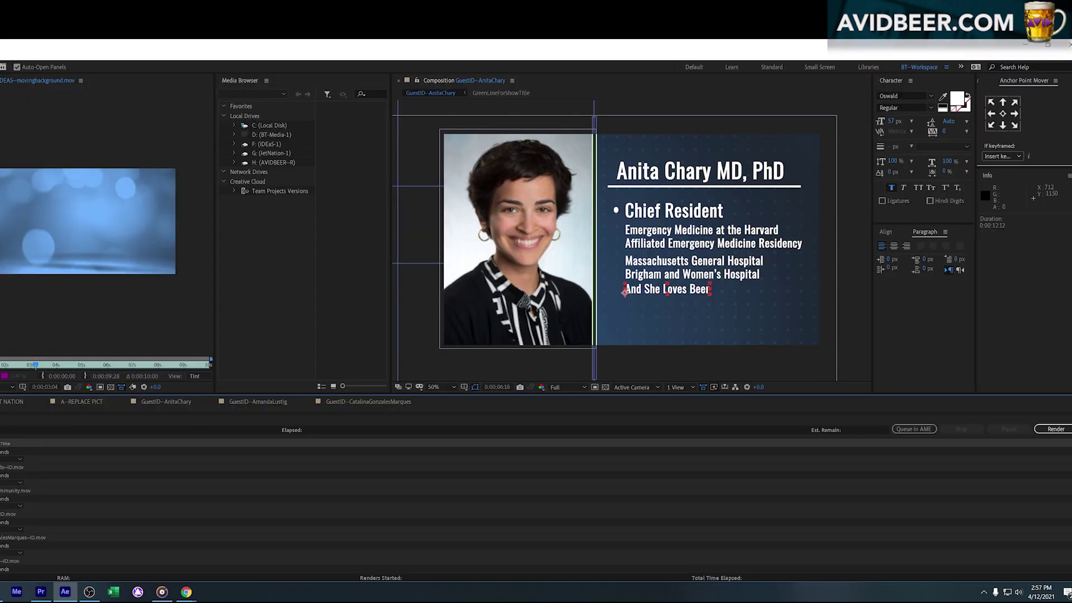
Step: In After Effects, select the last items in the render queue and queue the guest ID composition for rendering
scroll(536, 509, down, 6)
shift+click(5, 522)
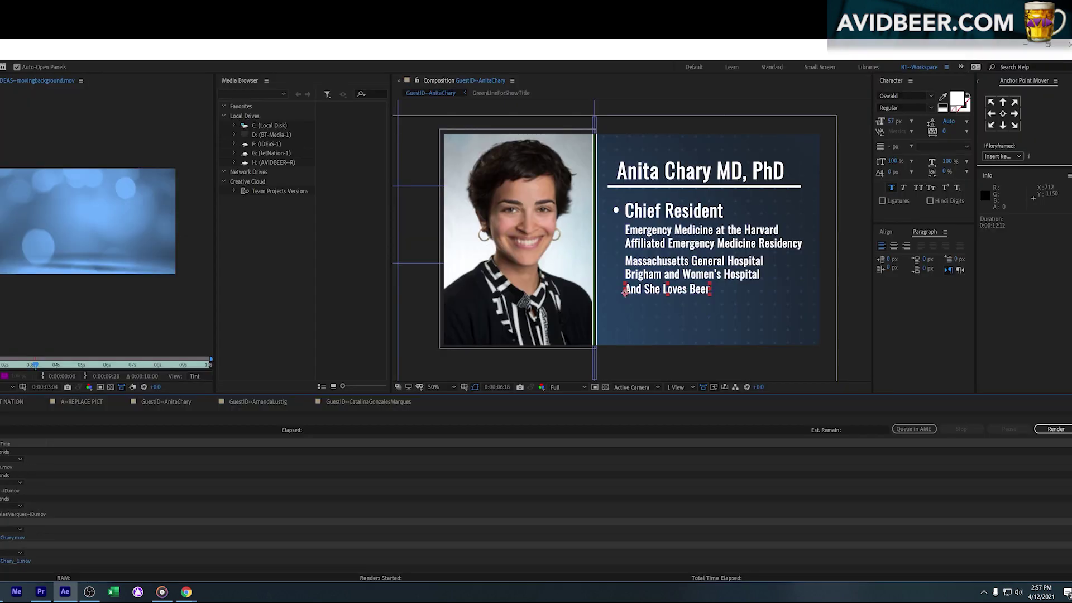
key(ctrl+m)
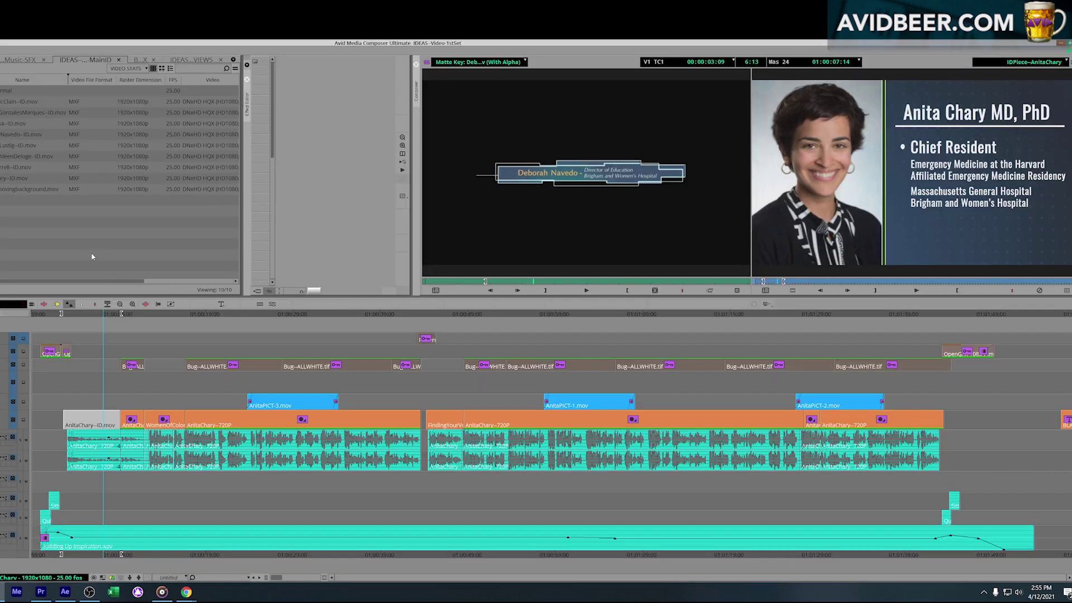
Step: In Media Composer, show the bin with the ServingTheCommunity clips and view its linked MOV and transcoded MXF versions in turn
click(138, 60)
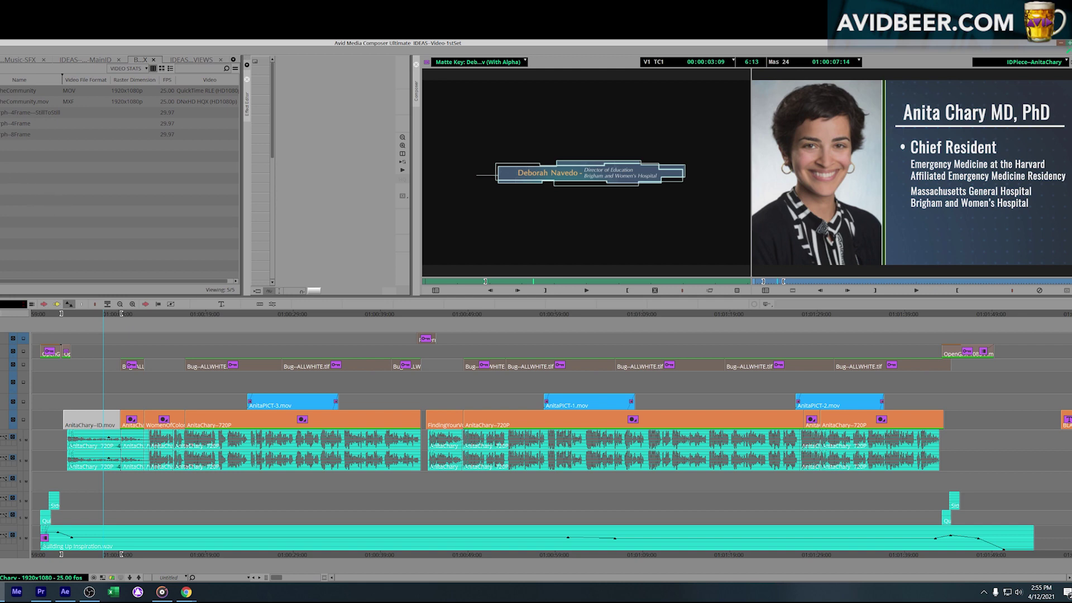
double_click(6, 91)
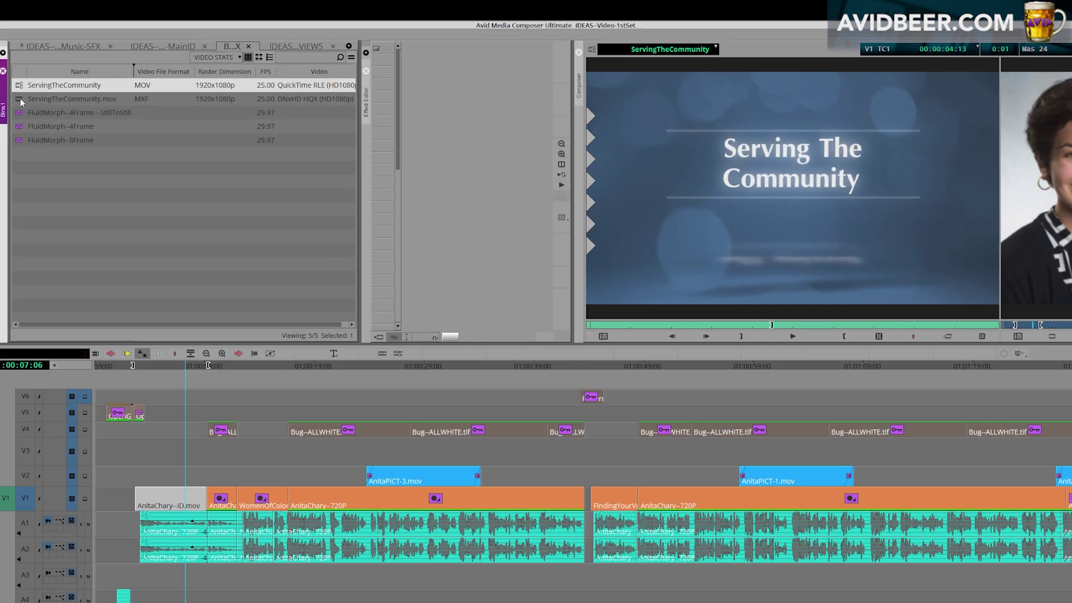
double_click(20, 101)
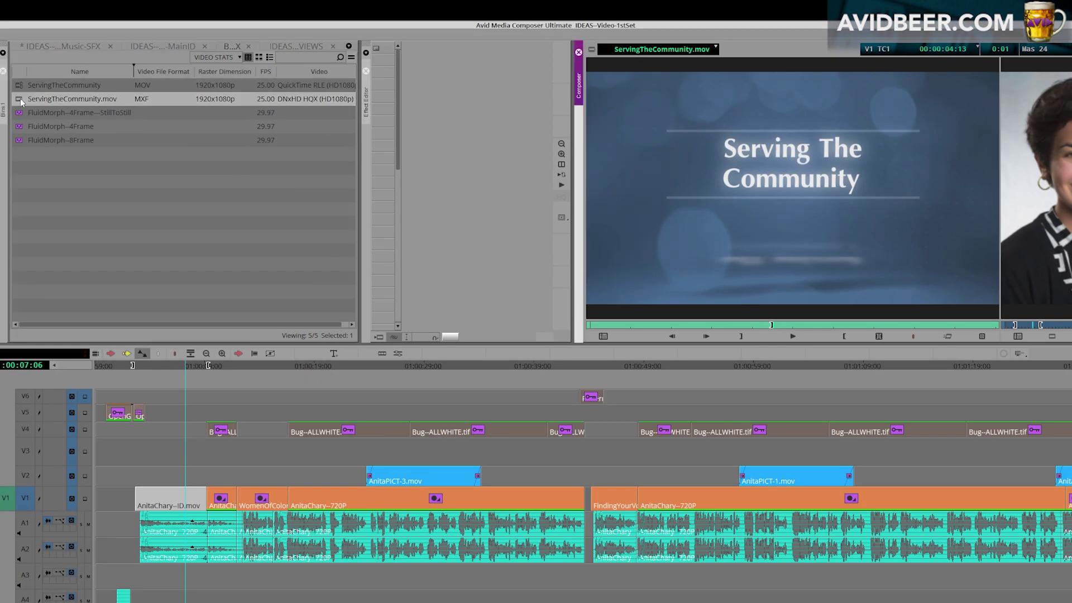
double_click(20, 85)
click(20, 86)
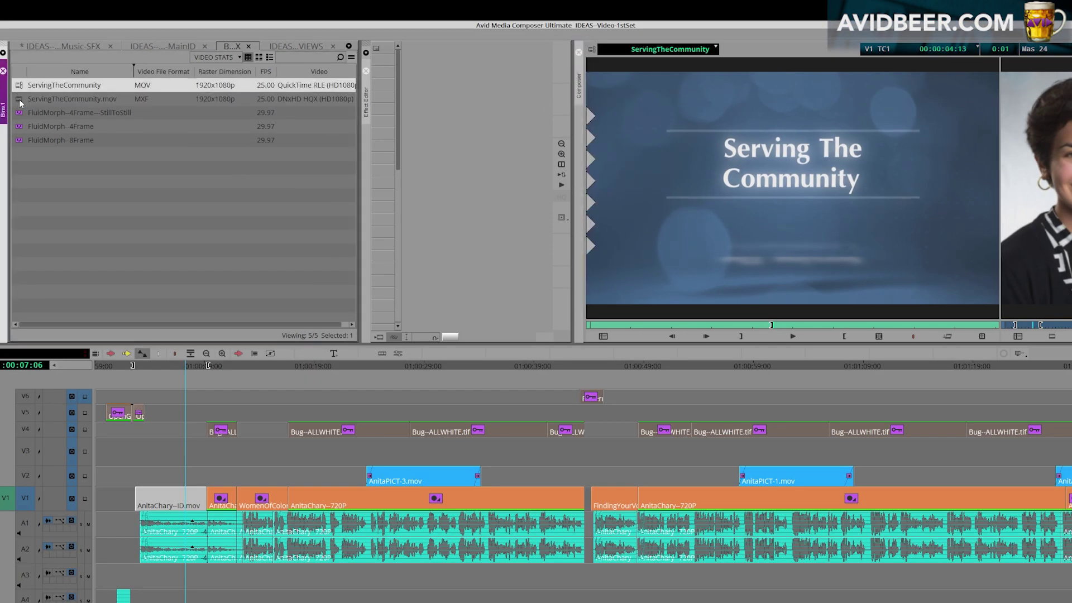
double_click(19, 101)
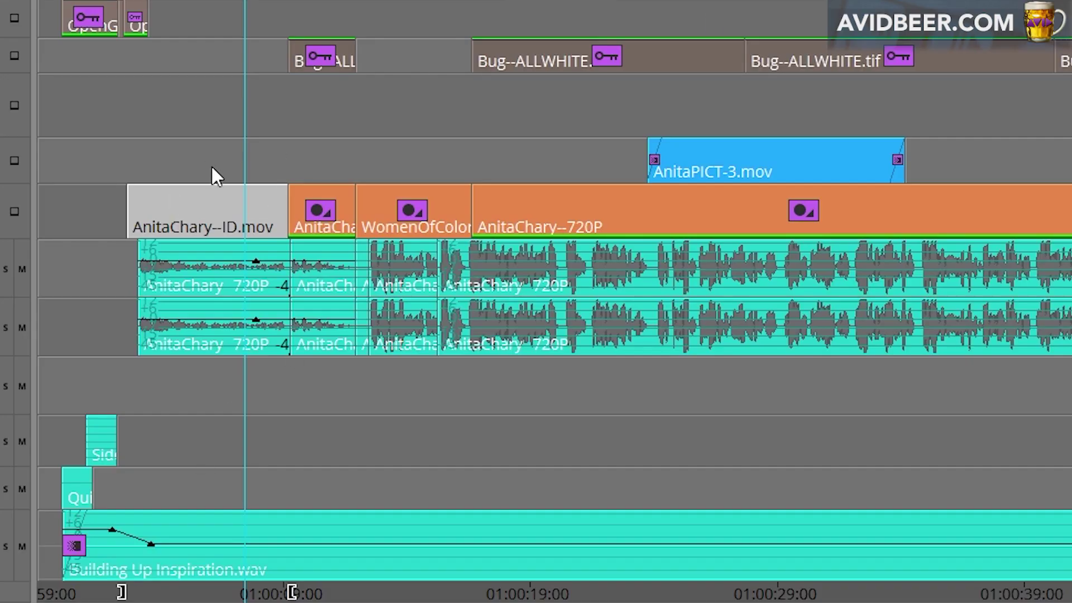
Step: Park the playhead inside the marked guest ID clip on V1 and zoom the timeline in on it
click(216, 265)
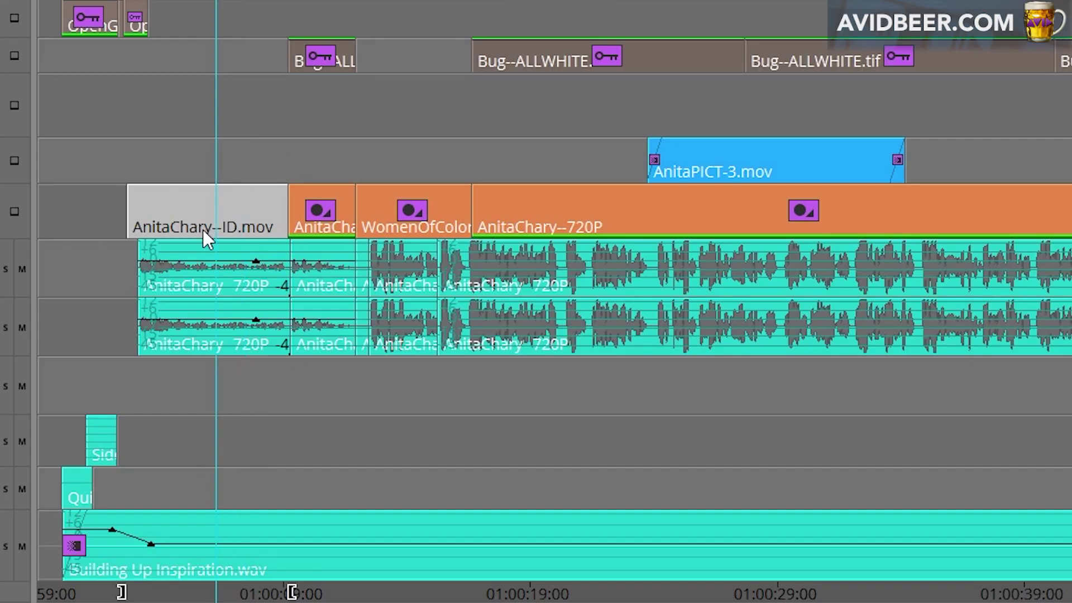
key(ctrl+bracketright)
key(ctrl+bracketright)
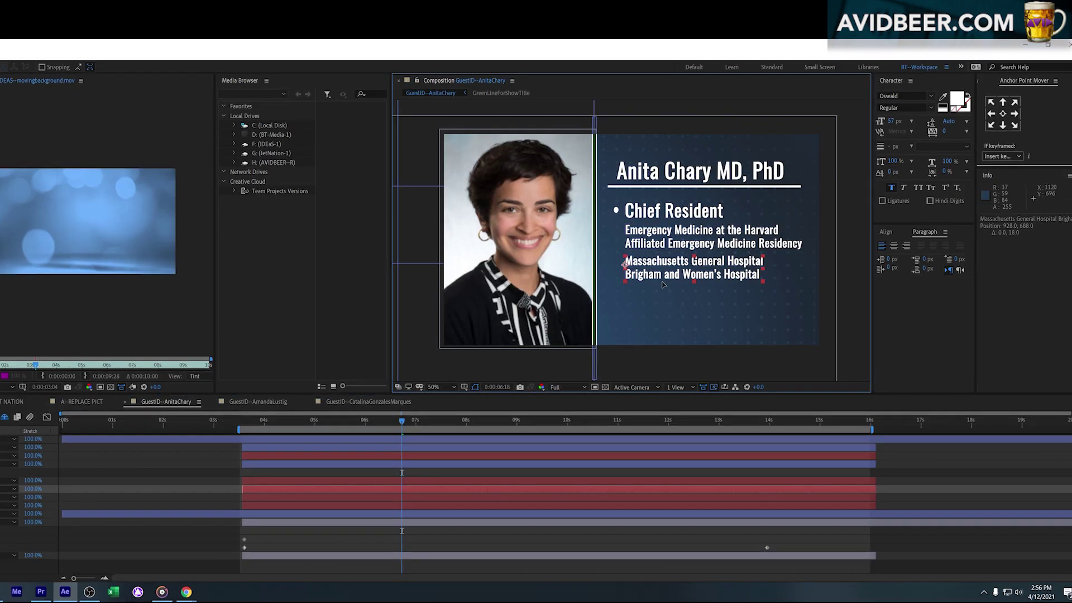
Step: In After Effects, duplicate the hospital text directly below itself on the guest ID card and change the copy to "And She Loves Beer"
drag(691, 262, 691, 289)
double_click(624, 292)
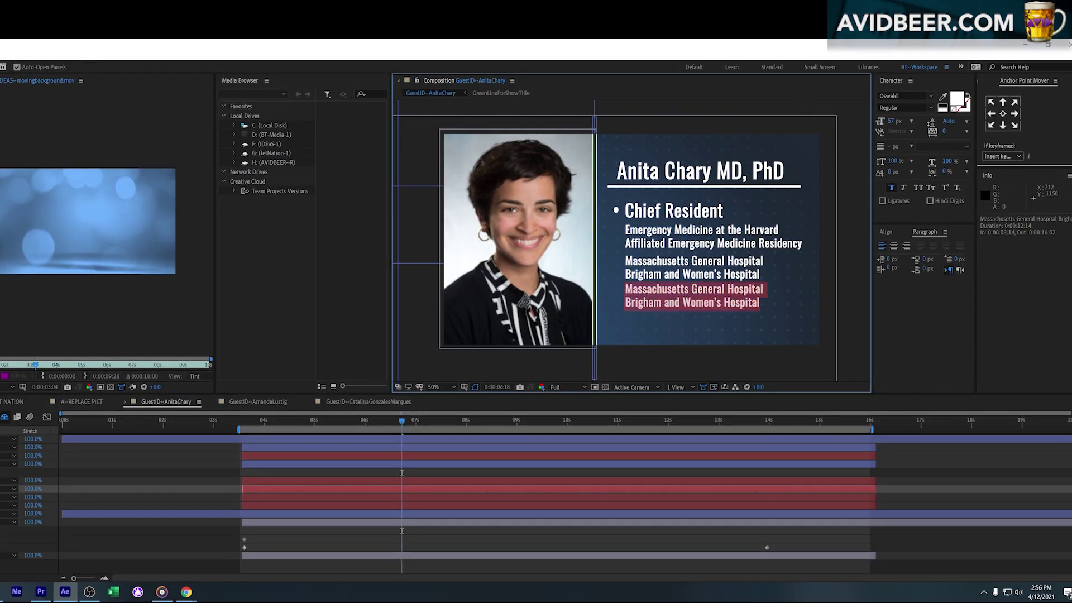
text(And)
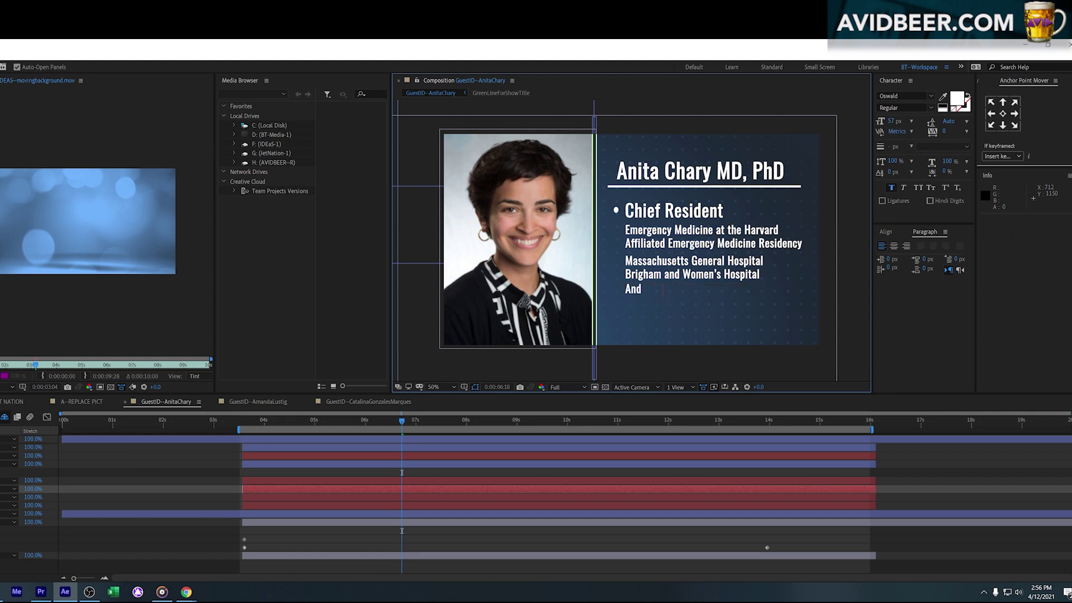
text( She Loves Beer)
click(287, 476)
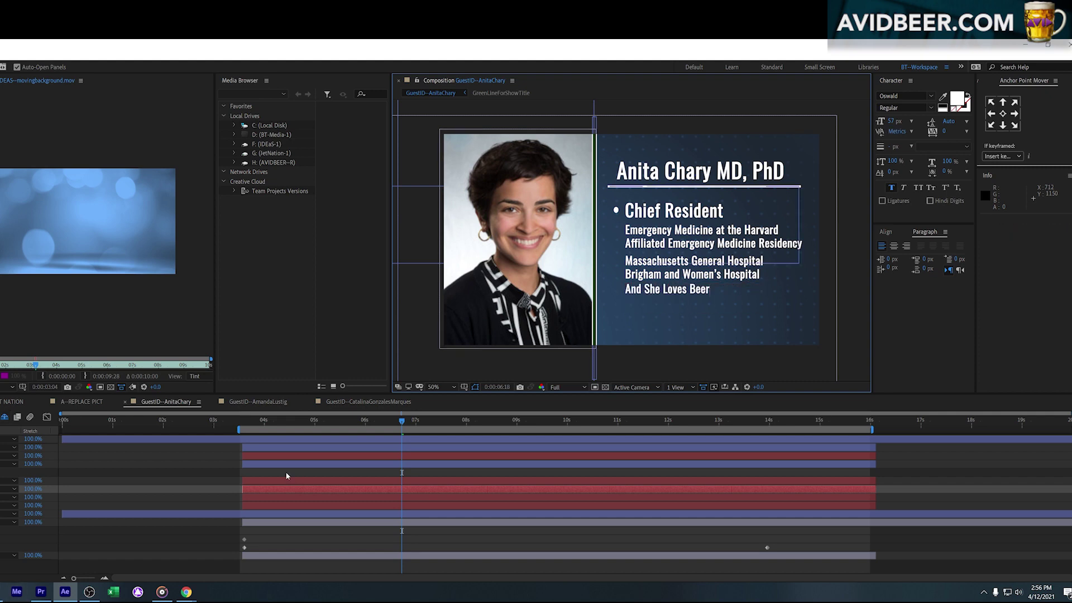
Step: Queue the edited guest ID composition for rendering and show its MainWomen--IDs output folder as a detailed list
key(ctrl+m)
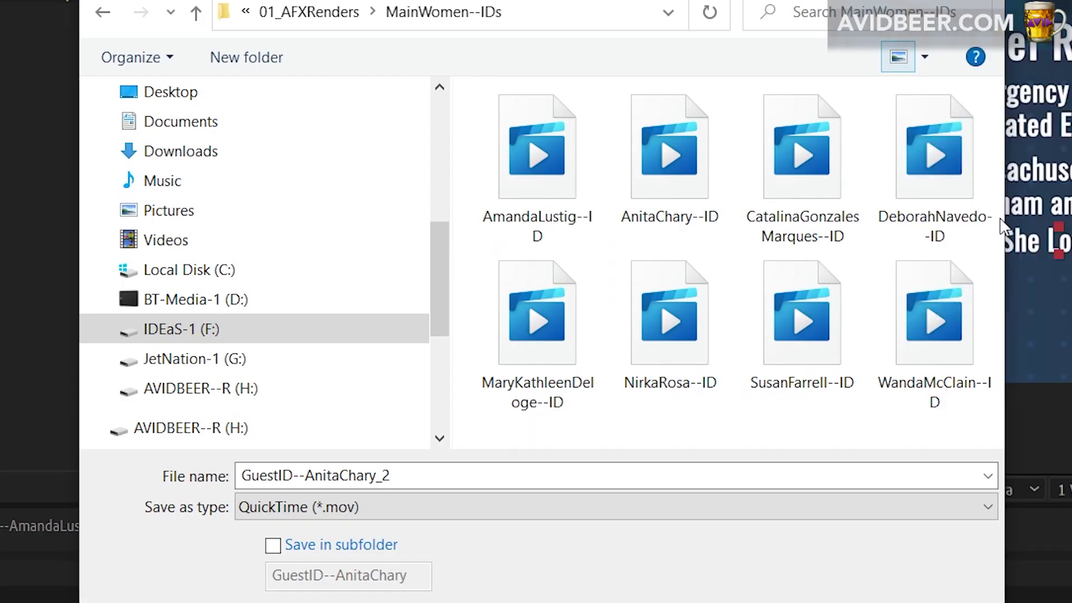
click(604, 216)
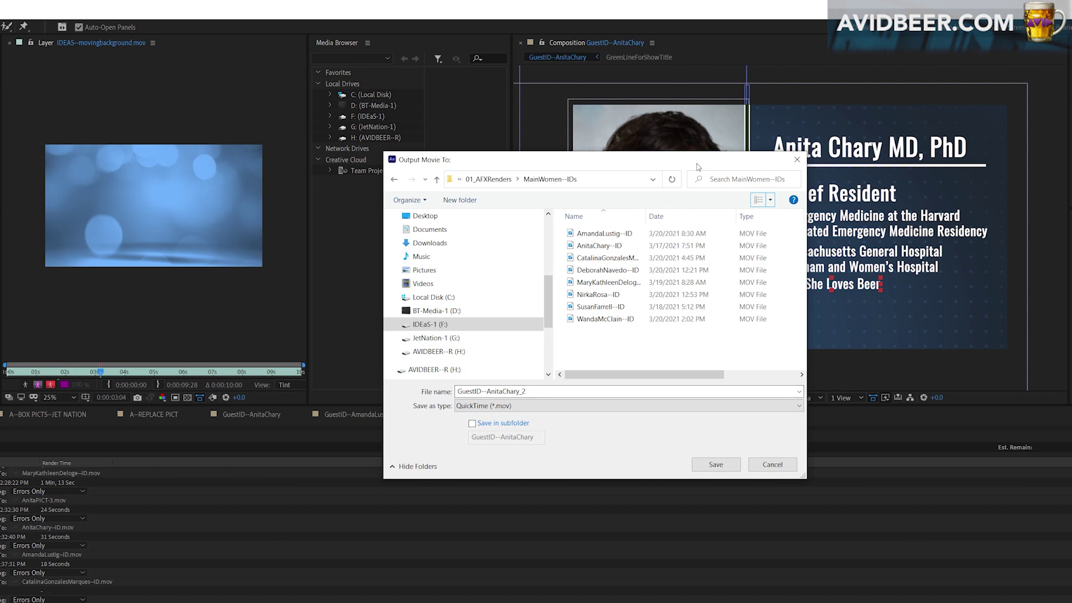
drag(698, 167, 570, 164)
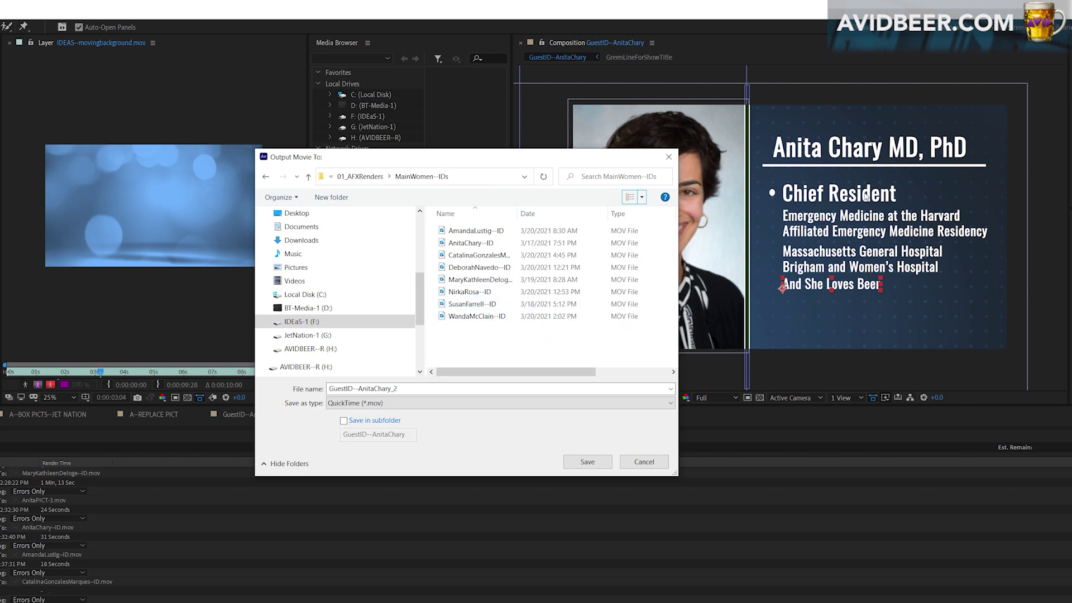
drag(478, 162, 336, 162)
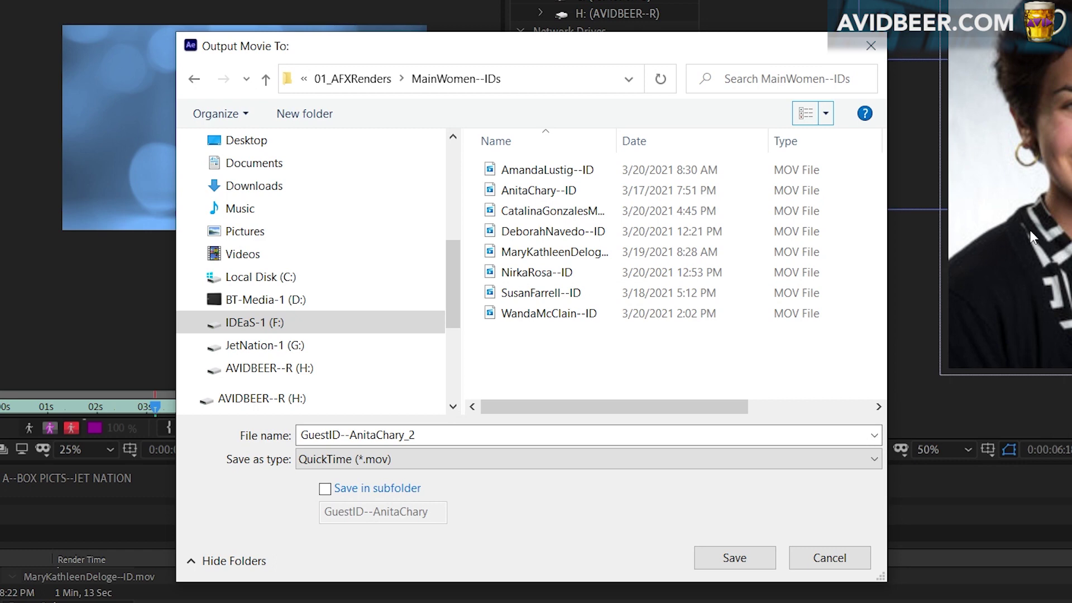
Step: Widen the Name column of the MainWomen--IDs output folder list so the file names can be read in full
click(790, 409)
click(479, 407)
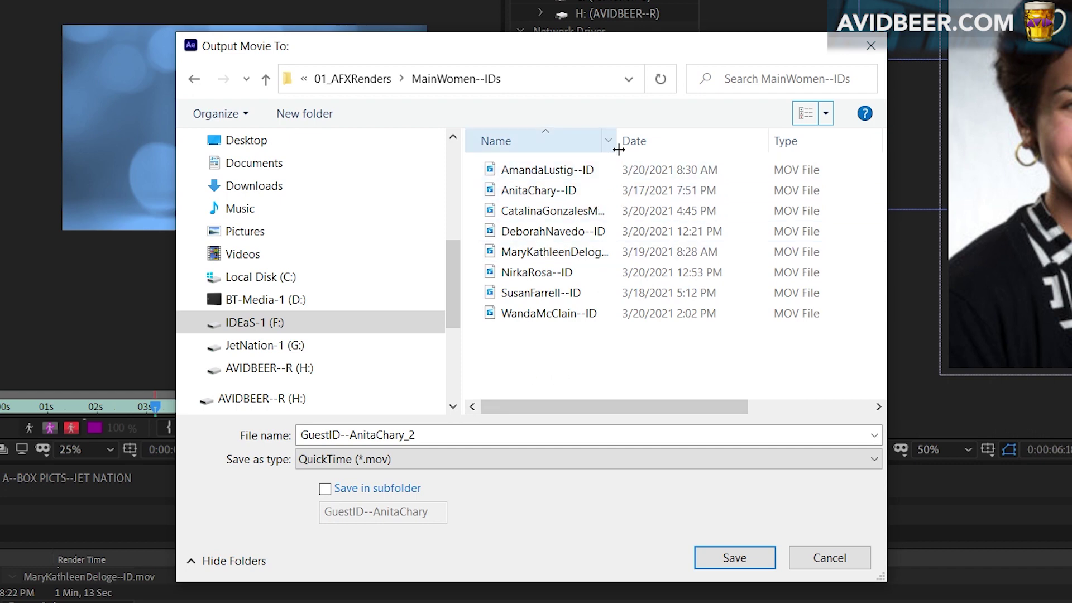
drag(619, 149, 824, 148)
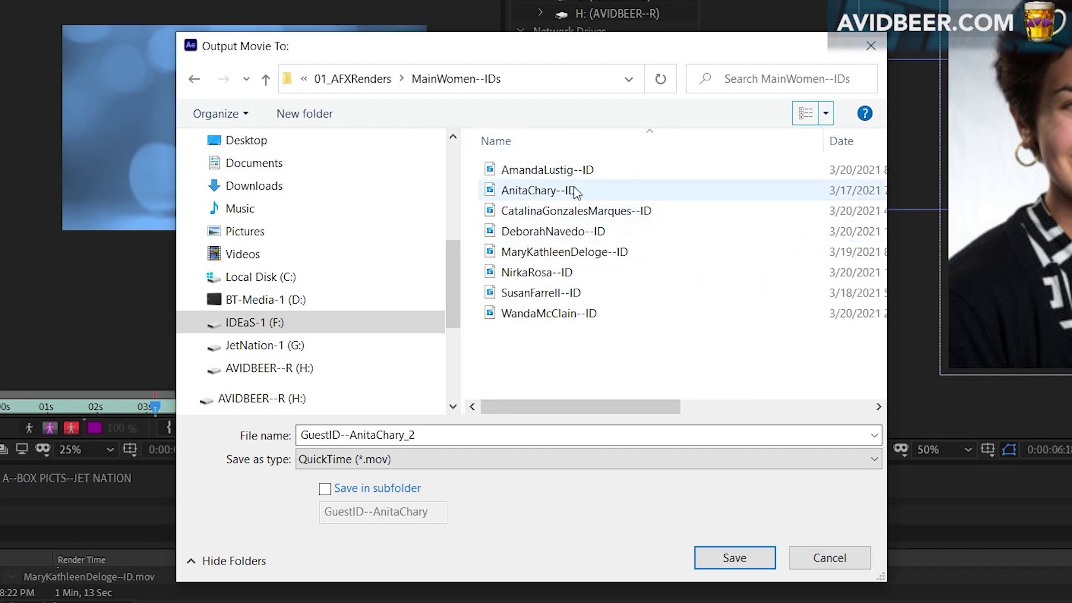
Step: Set the render output to the edited guest's existing ID MOV in the MainWomen--IDs folder, replacing that file
click(522, 193)
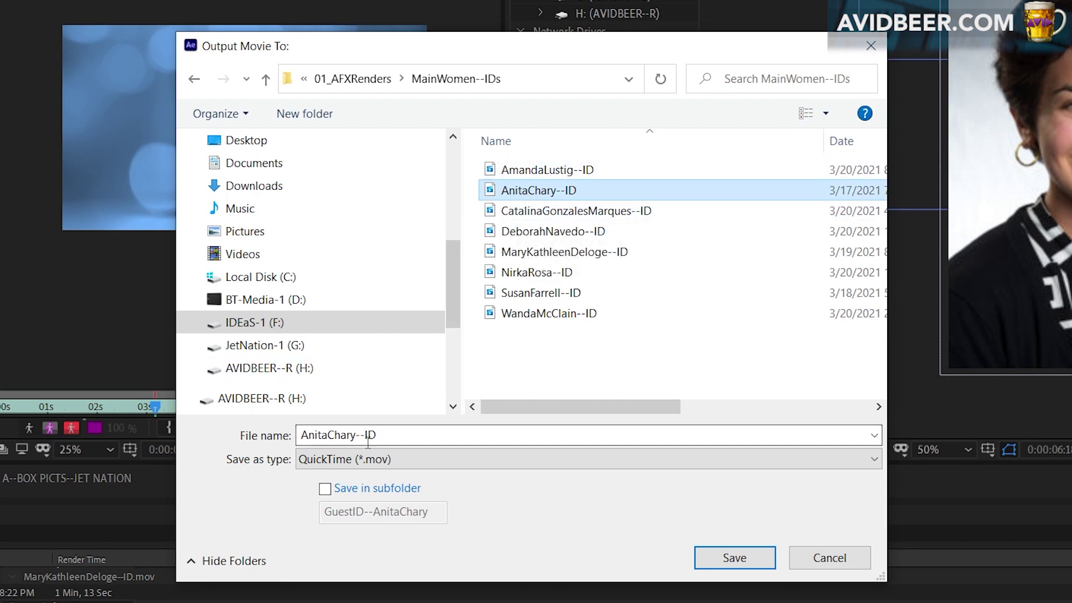
click(556, 234)
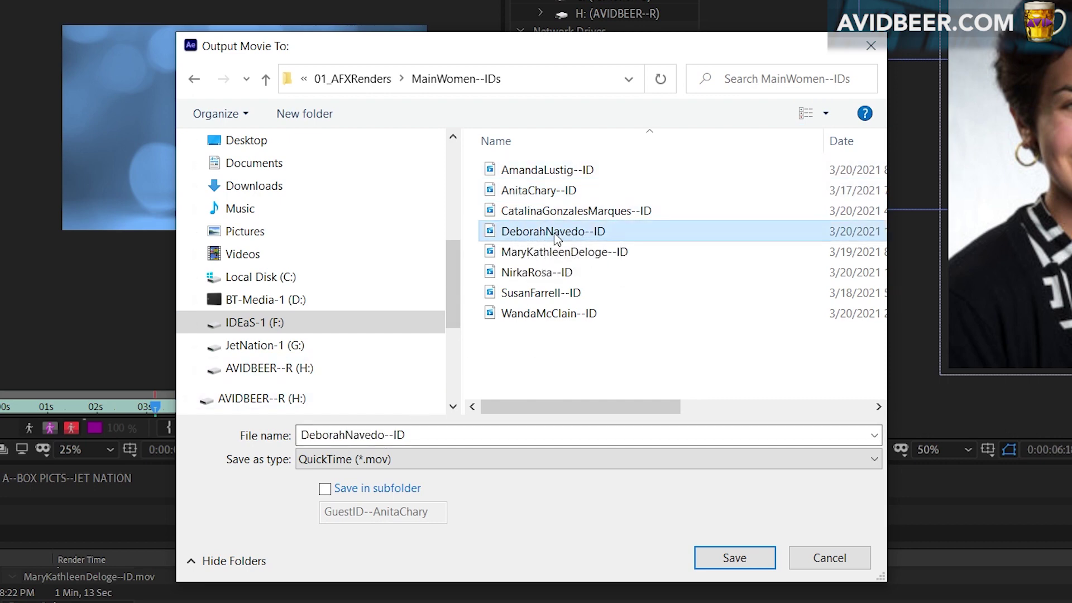
click(556, 197)
key(End)
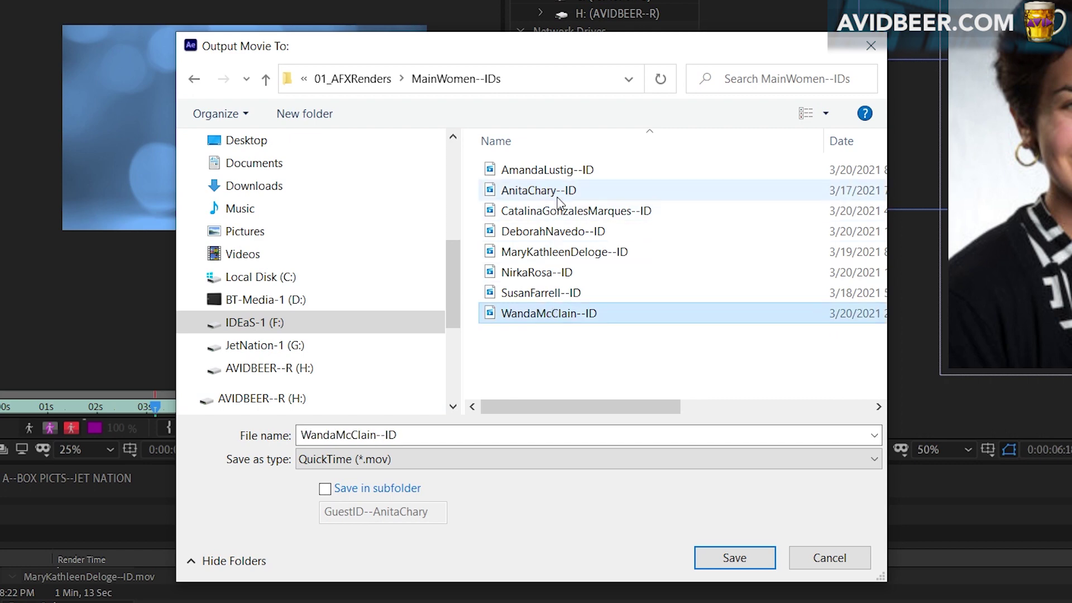
click(557, 195)
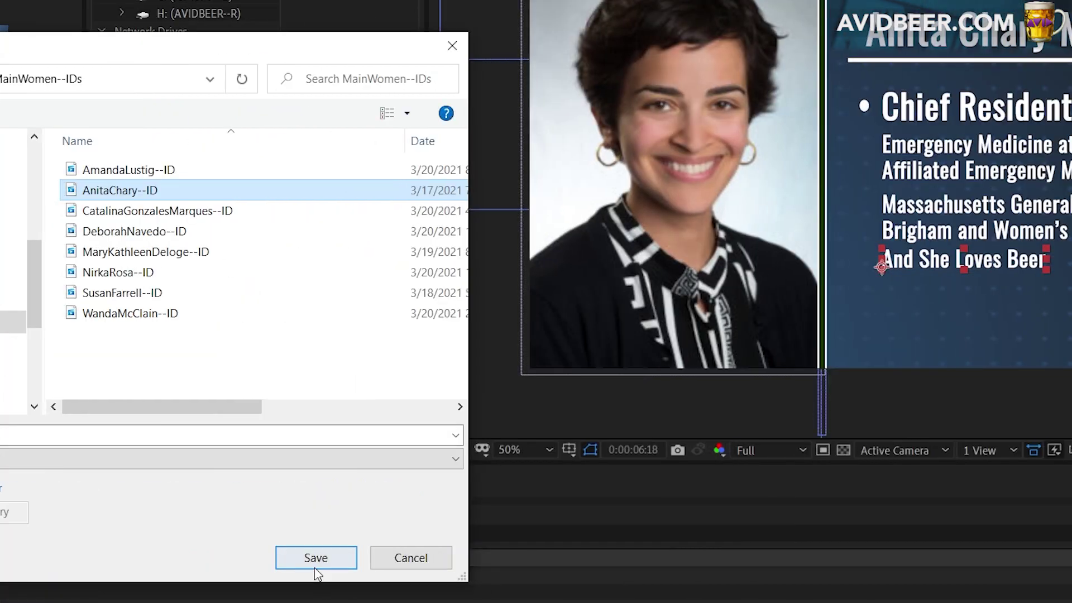
click(734, 558)
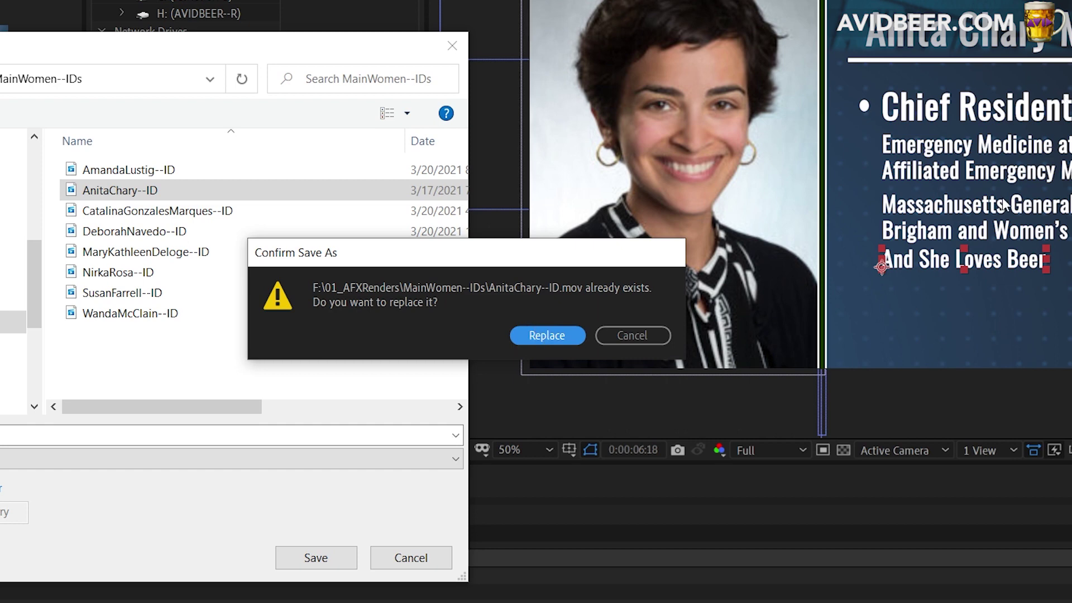
click(546, 335)
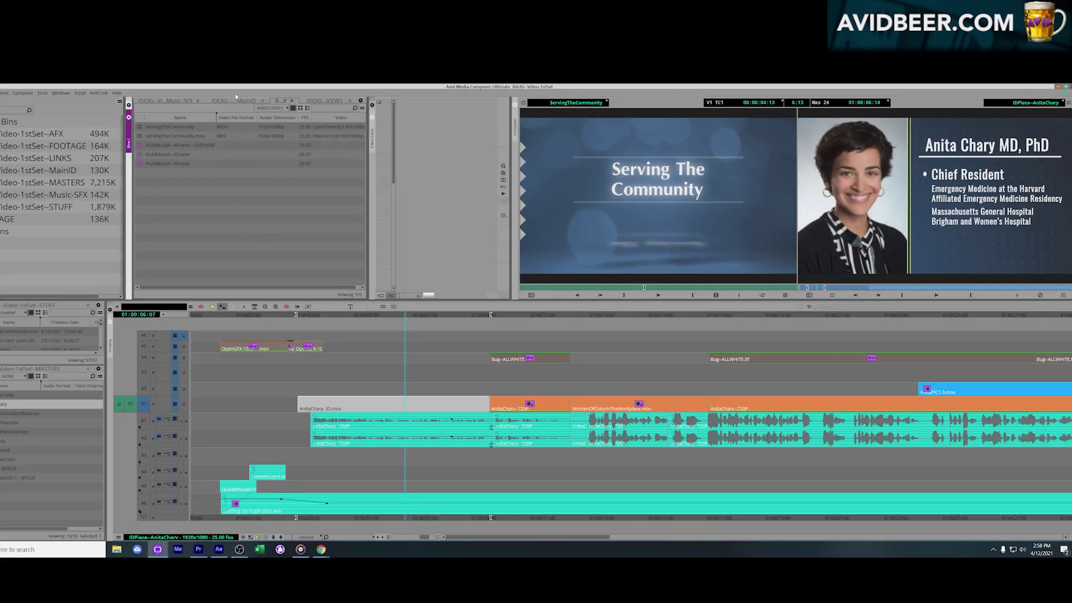
Step: In Media Composer, batch re-import the edited guest's ID clip from the MainID bin using all clips, and scrub it in the sequence
click(236, 100)
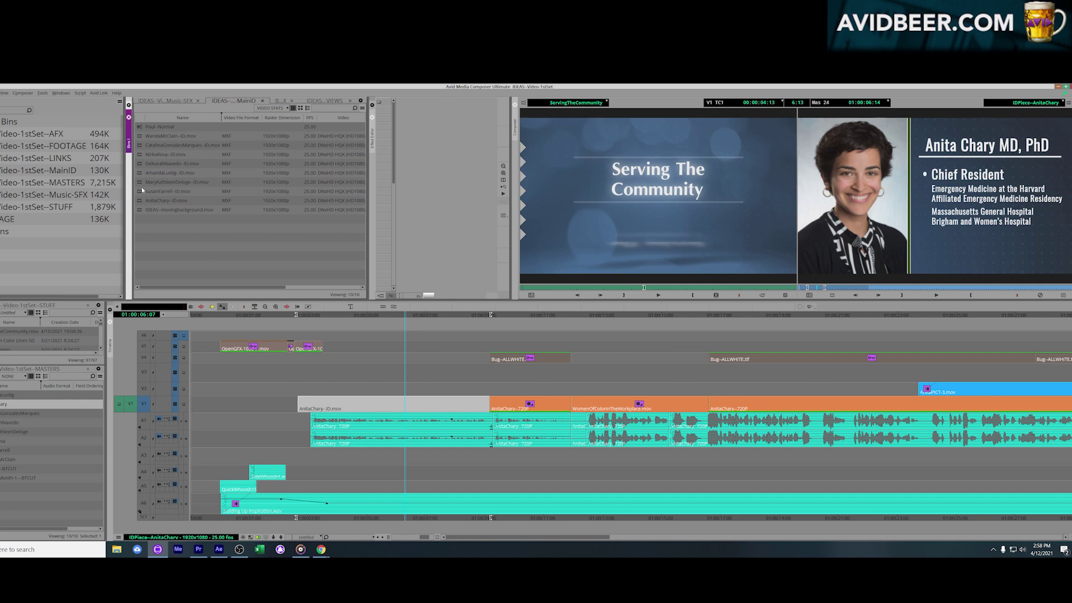
double_click(136, 202)
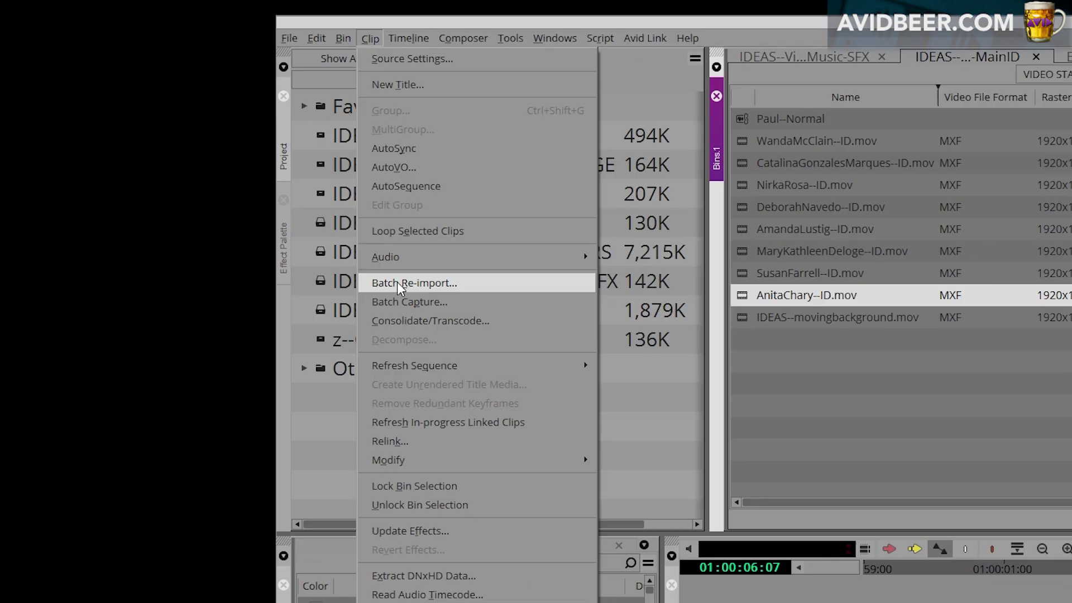
click(397, 283)
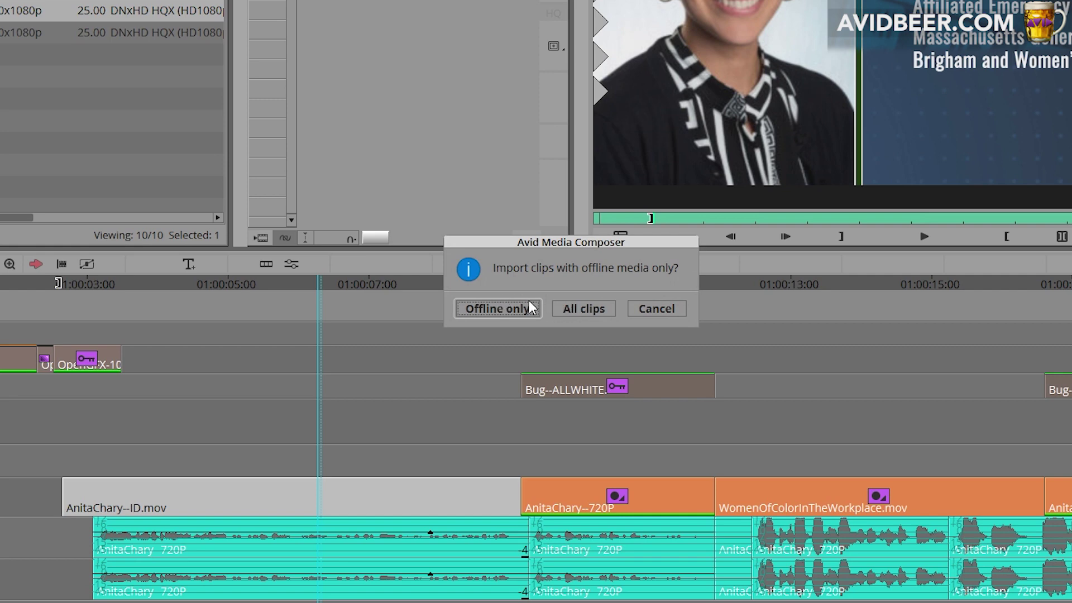
click(578, 307)
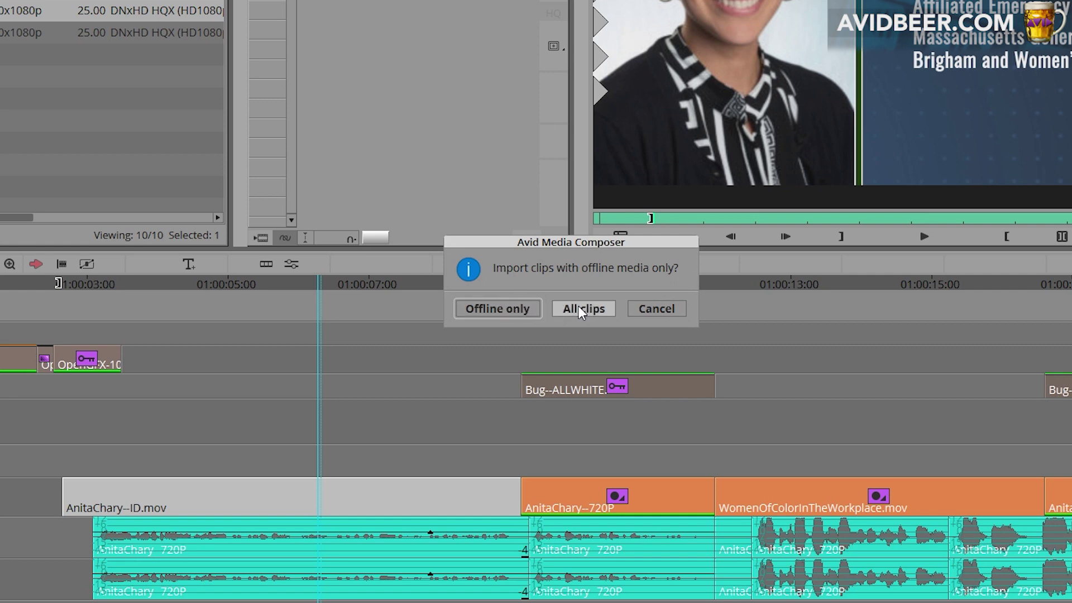
click(491, 108)
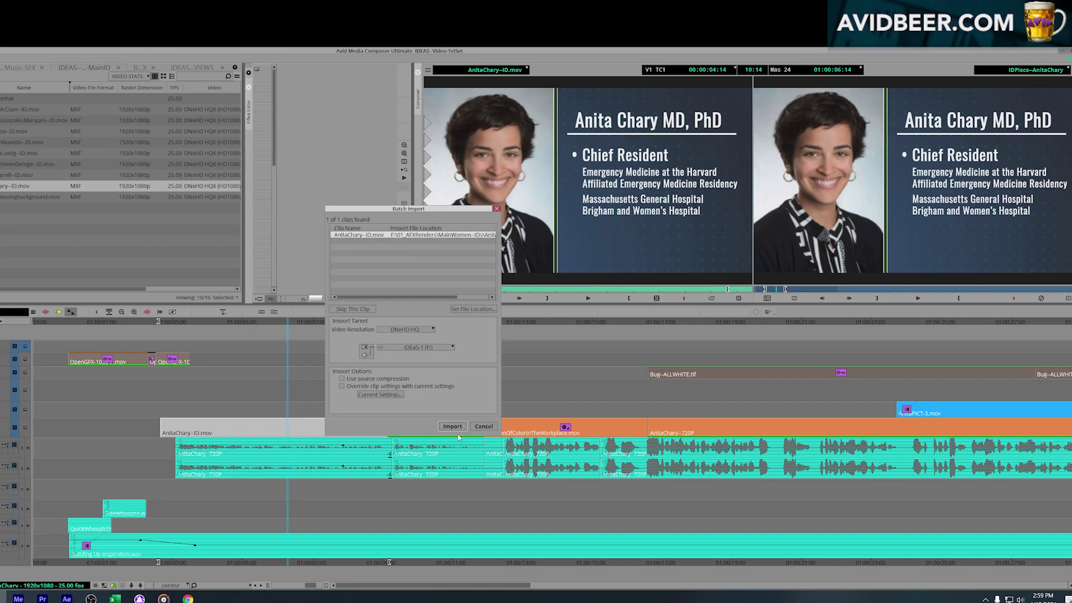
click(452, 426)
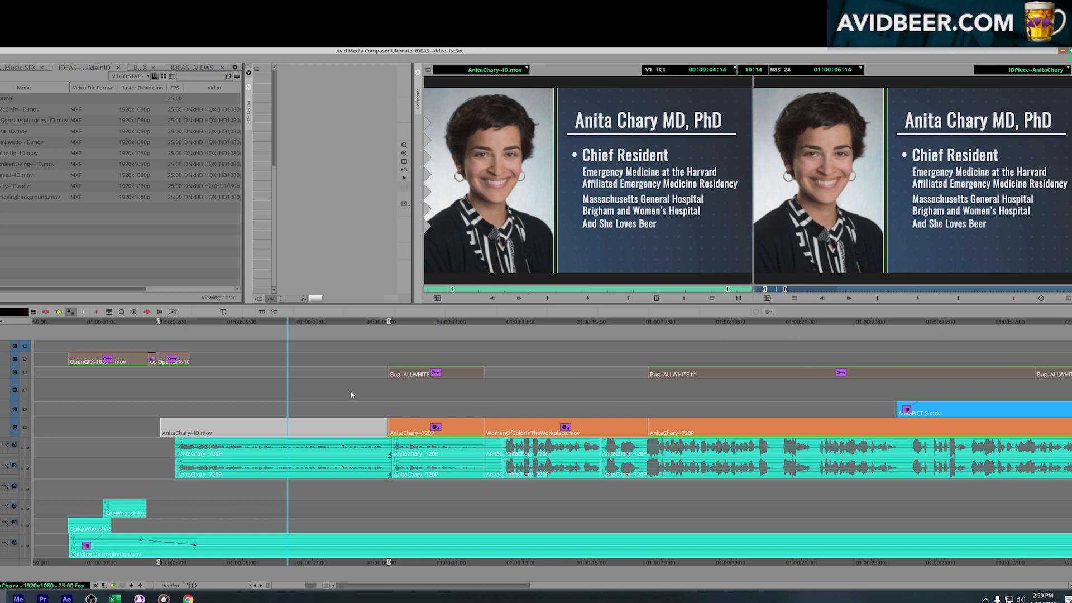
click(288, 385)
drag(271, 448, 300, 416)
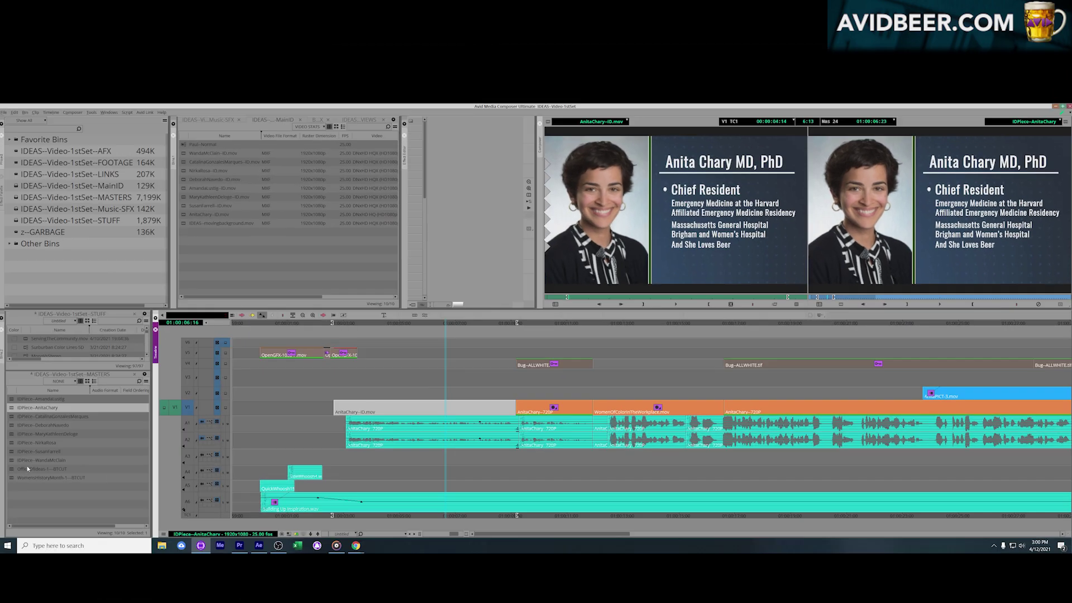
Step: Load two other guests' ID sequences from the MASTERS bin in turn to view their ID graphics
click(20, 479)
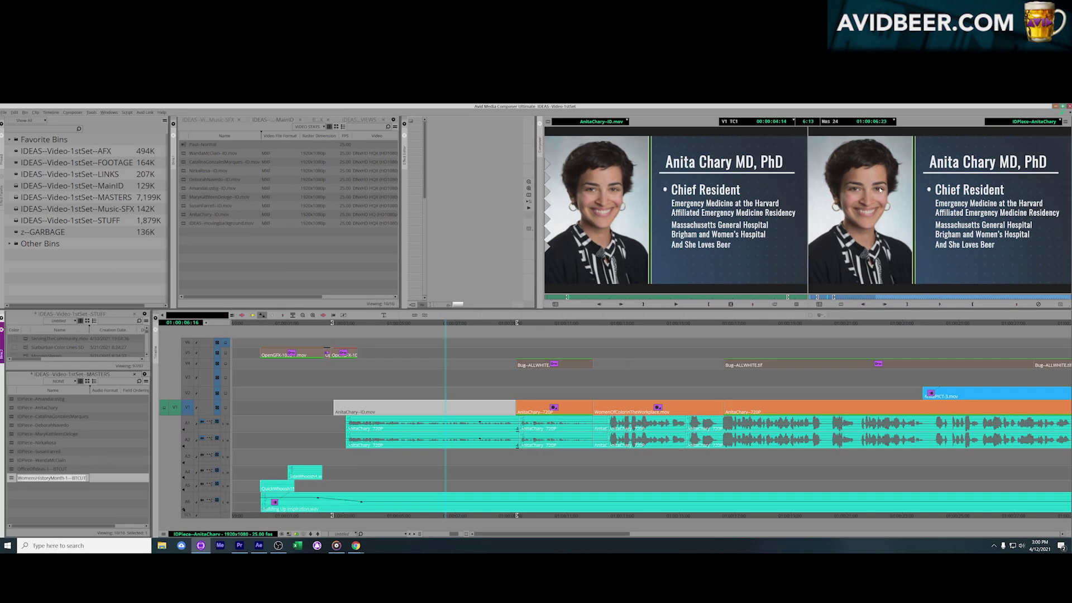
double_click(34, 459)
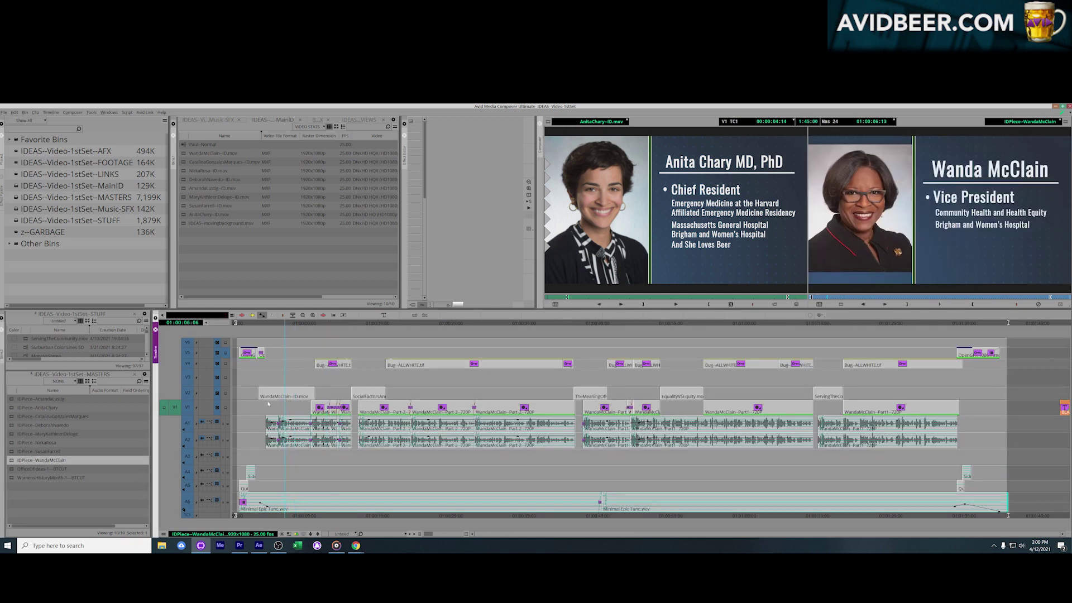
double_click(35, 450)
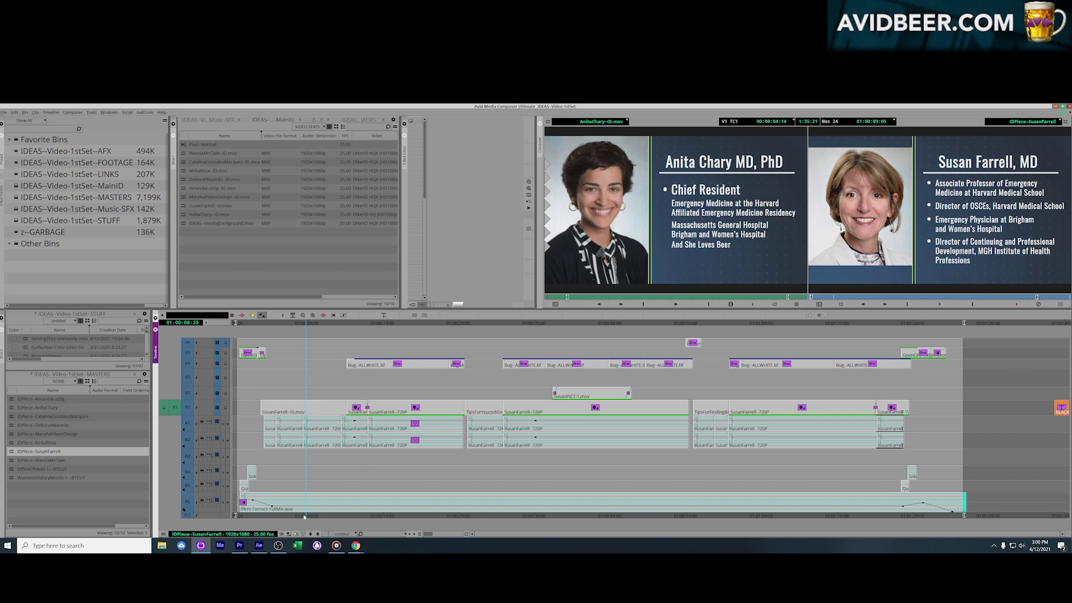
Step: In After Effects, open the various GuestID compositions from the project one after another to view their cards
click(258, 545)
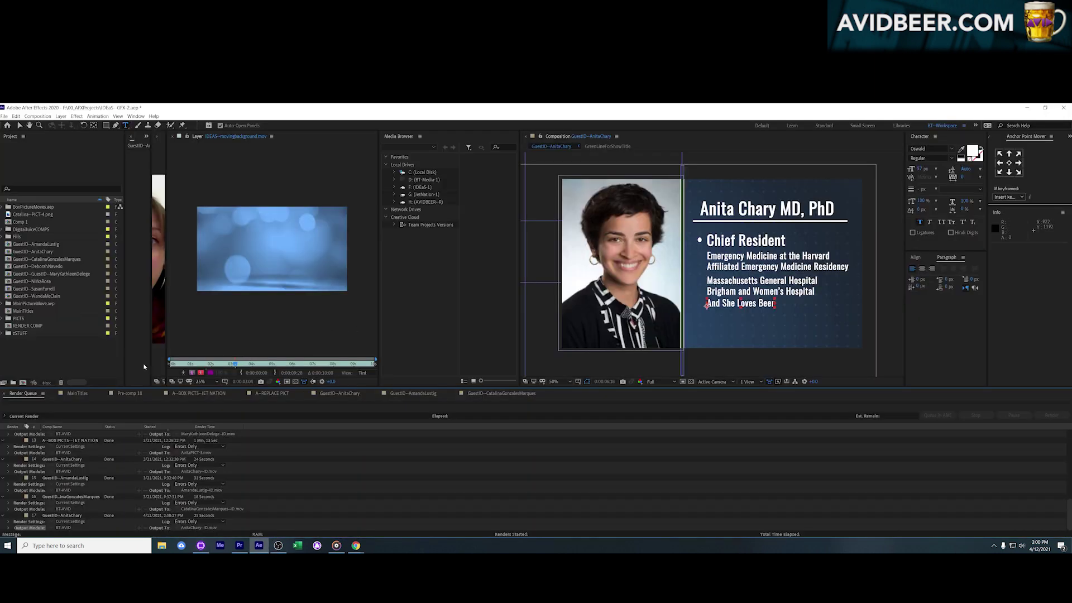
double_click(9, 296)
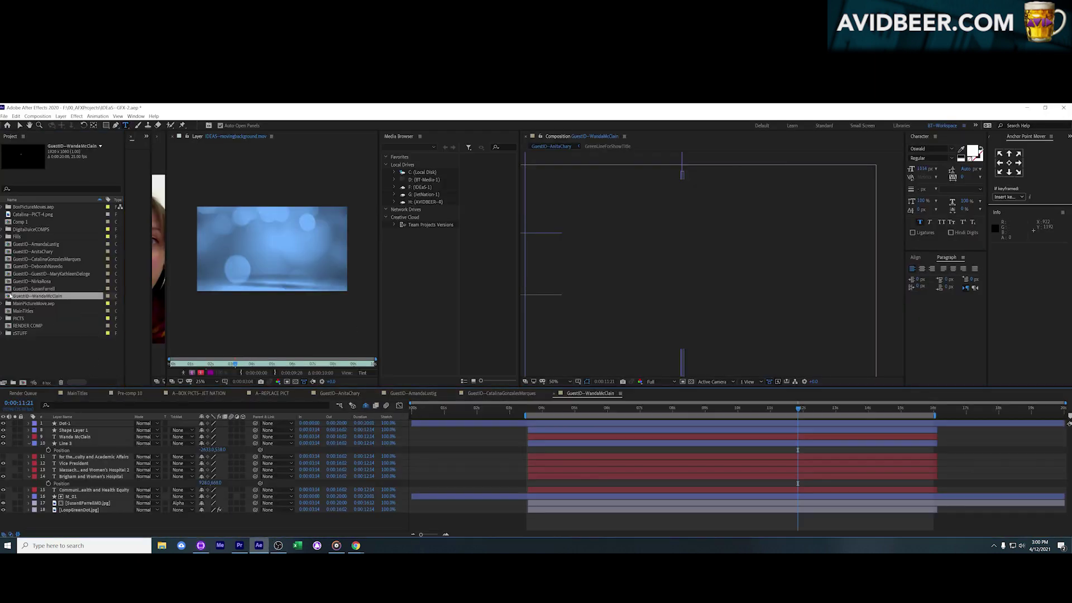
double_click(9, 289)
double_click(9, 280)
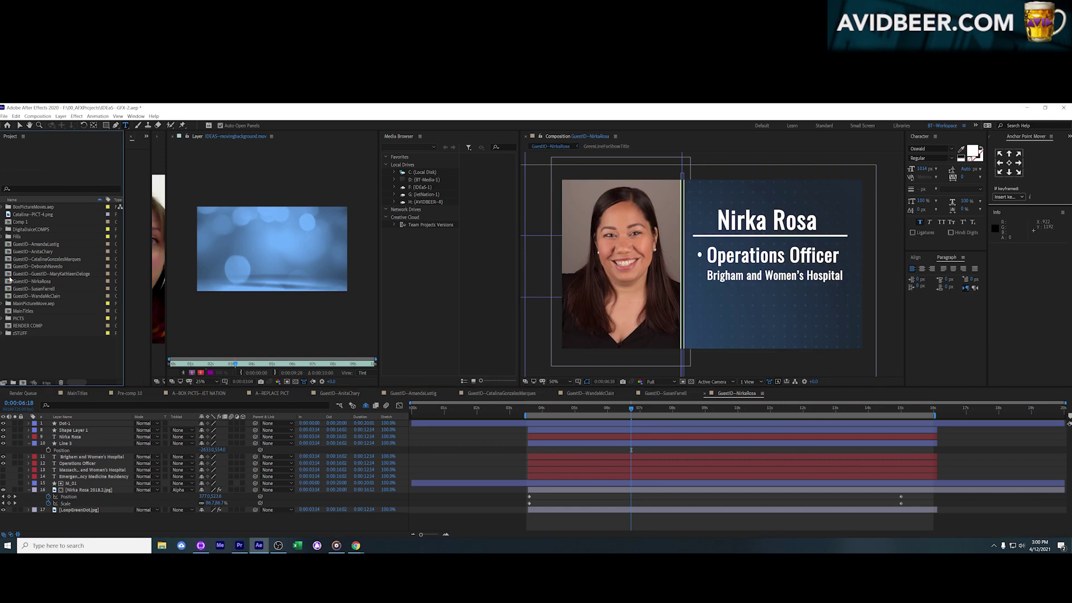
key(ctrl+i)
click(941, 443)
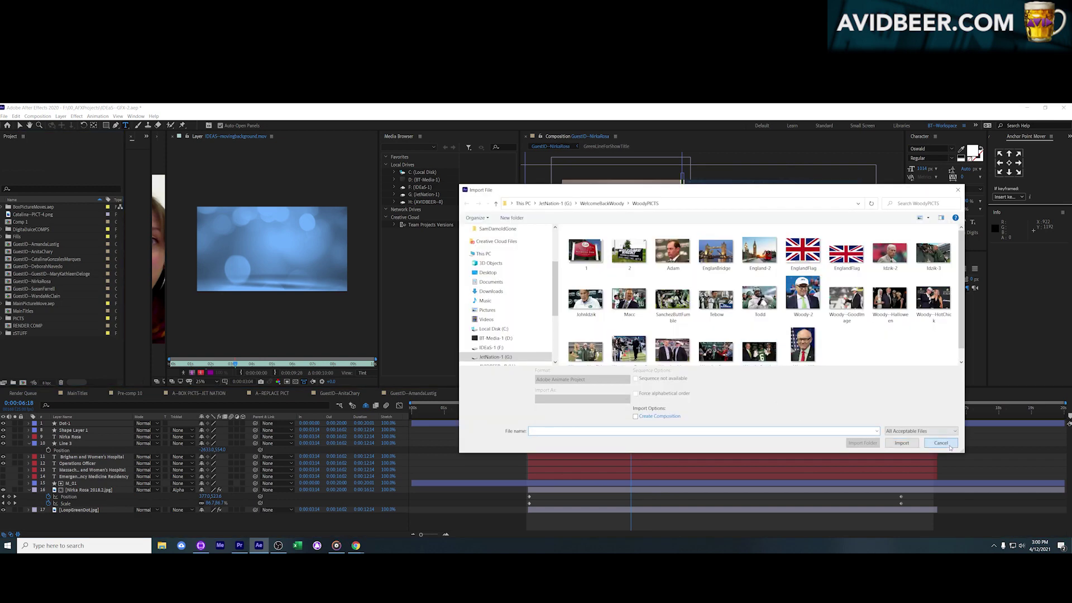
double_click(7, 259)
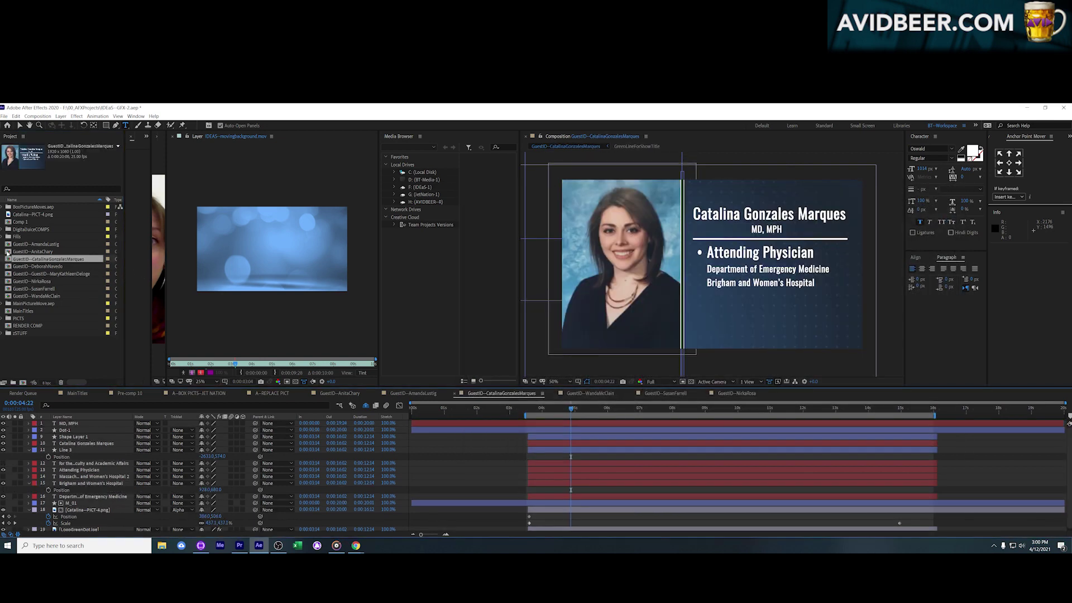
double_click(8, 252)
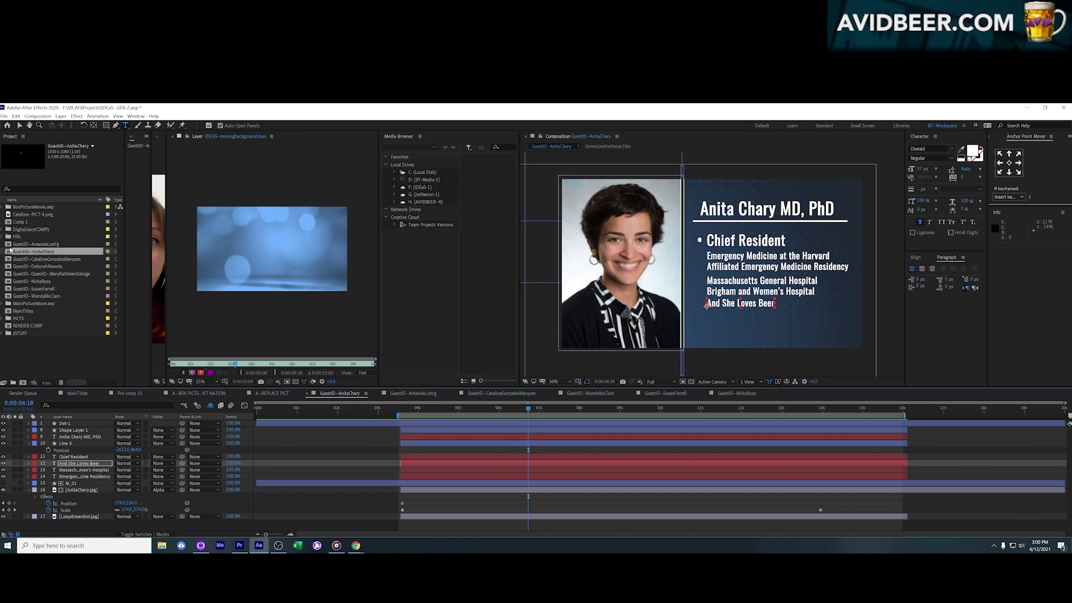
double_click(9, 244)
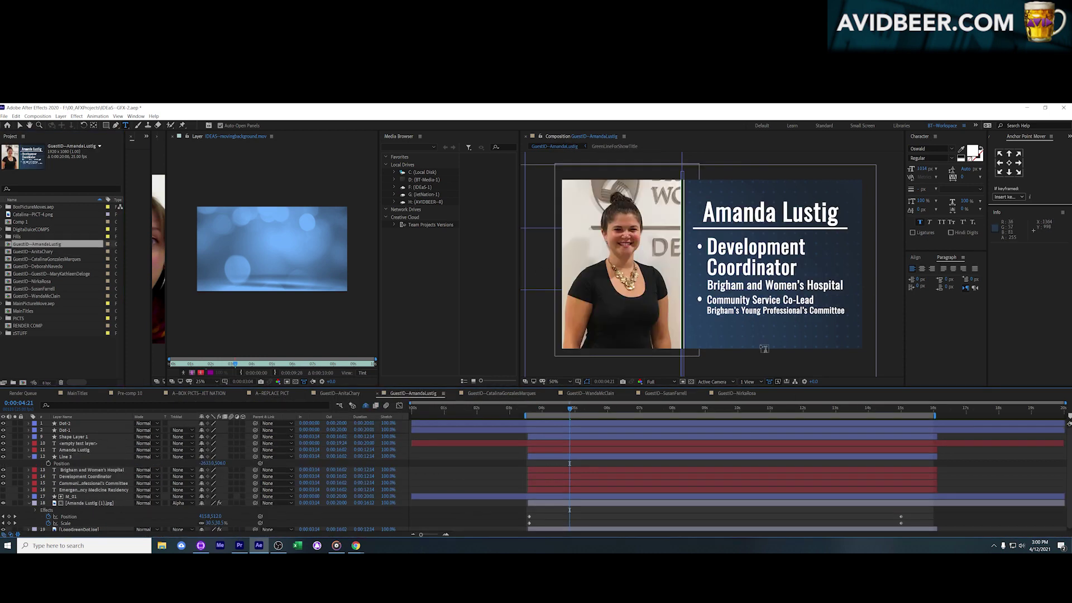
Step: Return to Media Composer, scrub the sequence and the source ID clip, and point out the master sequences in the MASTERS bin
click(201, 545)
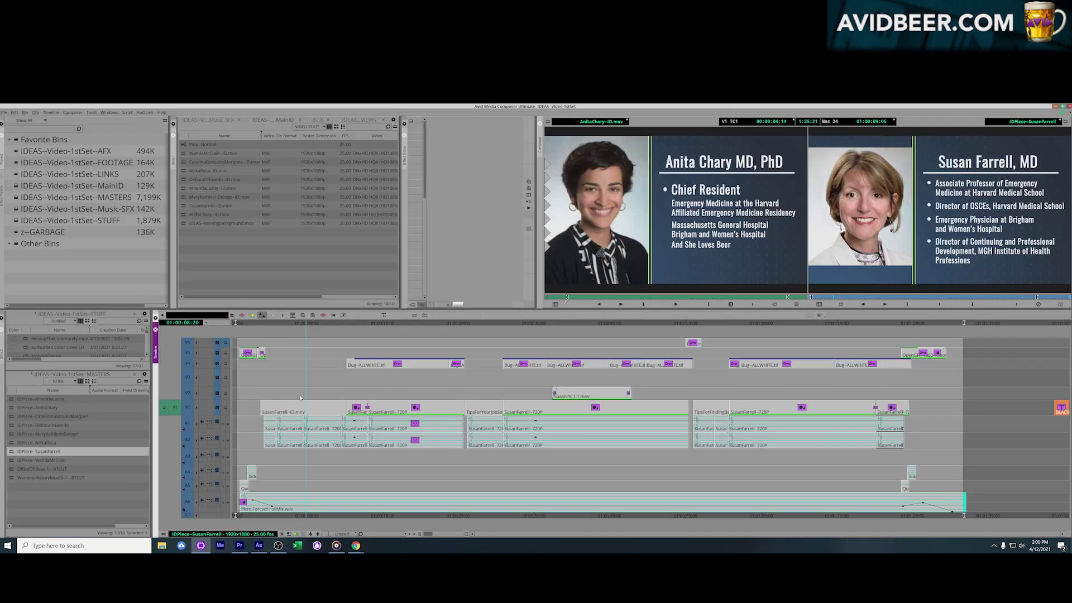
drag(274, 411, 216, 410)
click(631, 299)
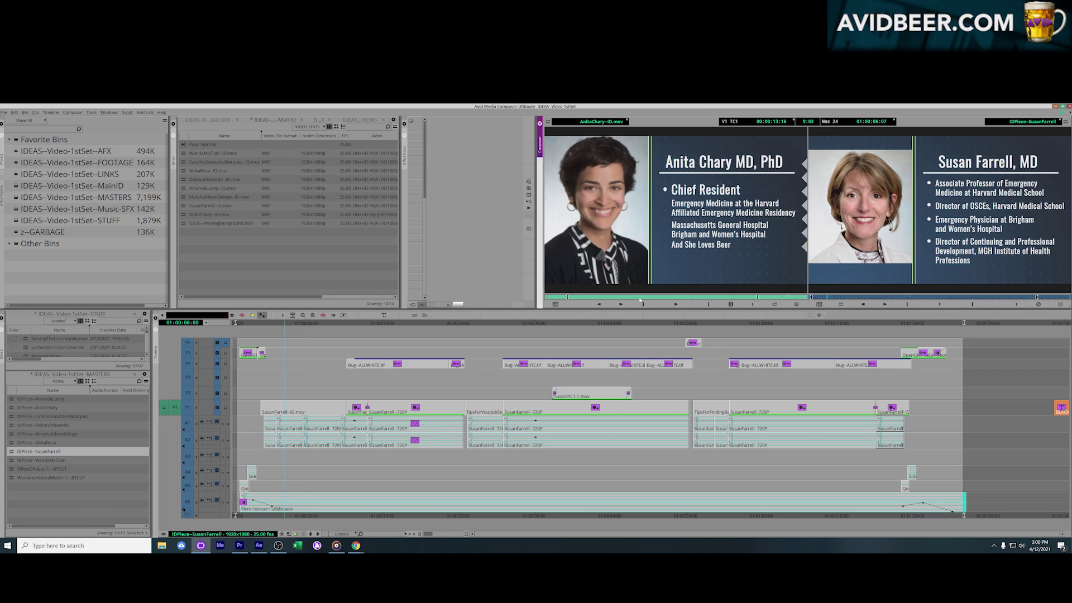
click(586, 300)
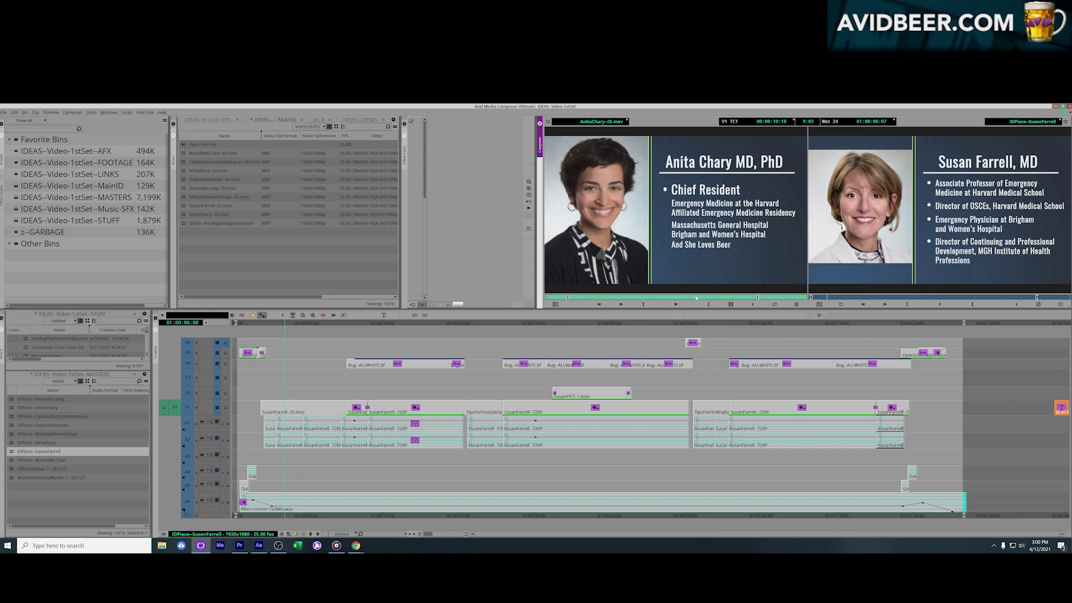
click(302, 384)
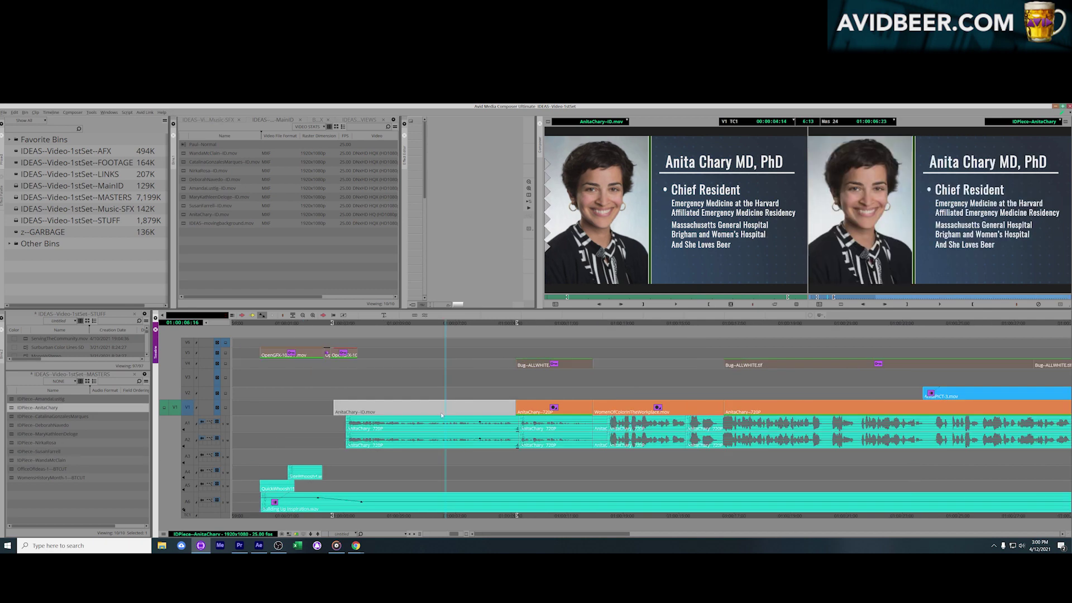
click(22, 477)
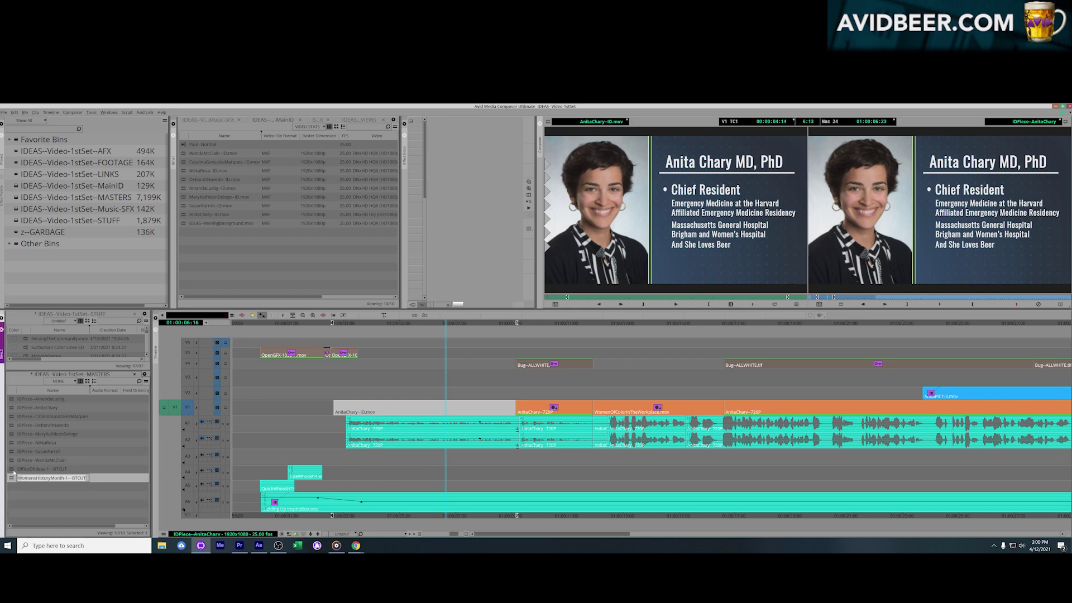
double_click(17, 460)
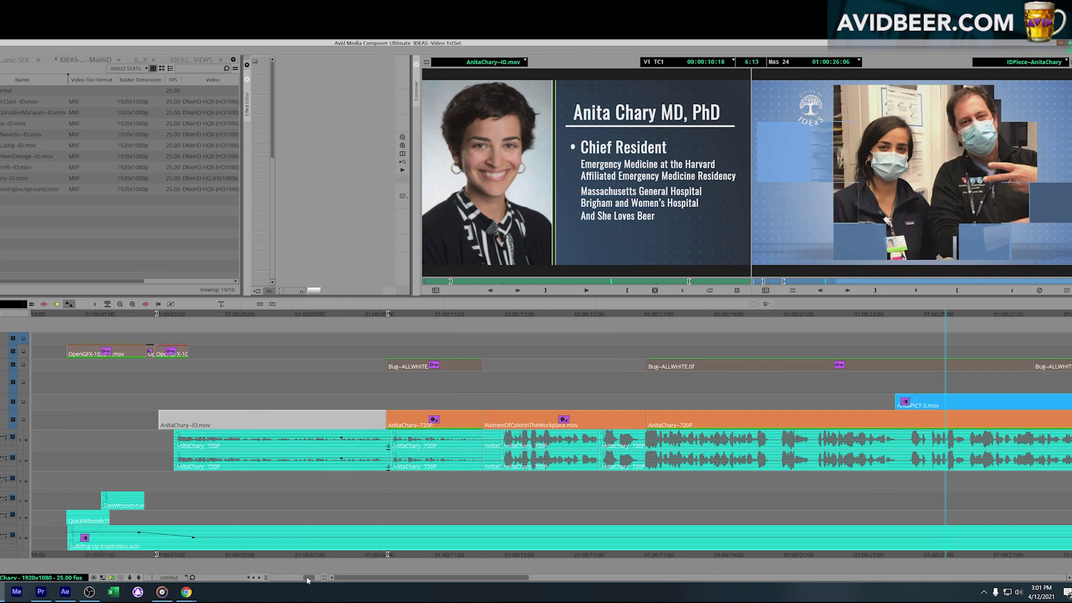
Step: Zoom the timeline out to the whole sequence and scrub the playhead across the first picture clip on V2
drag(308, 578, 278, 578)
drag(252, 441, 261, 441)
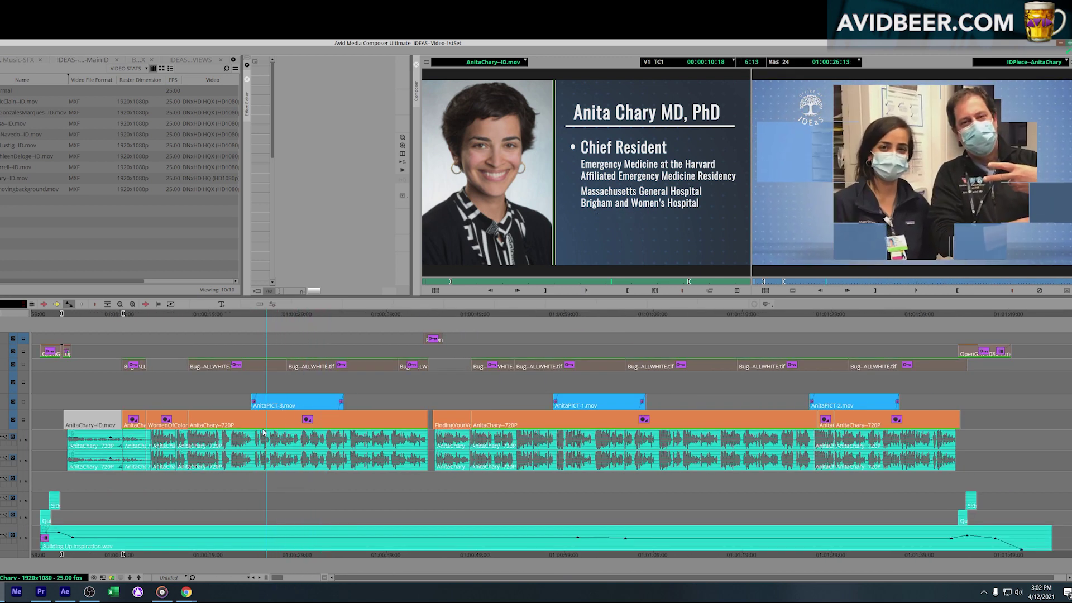
click(263, 432)
drag(352, 428, 370, 429)
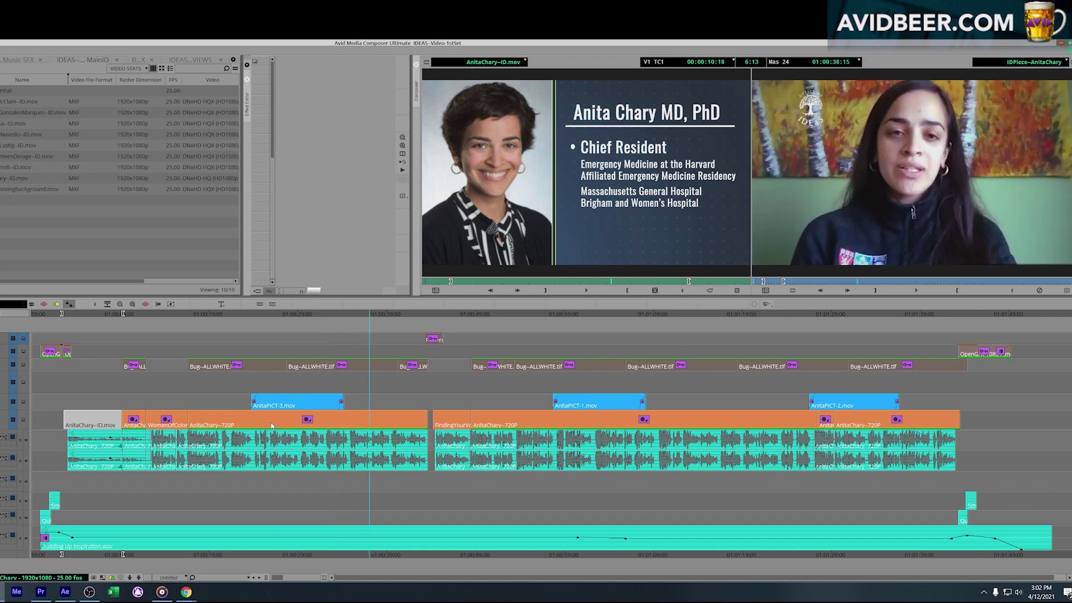
Step: Mark In and Out points around the V1 section beneath the first picture clip on V2
click(250, 433)
key(o)
click(343, 431)
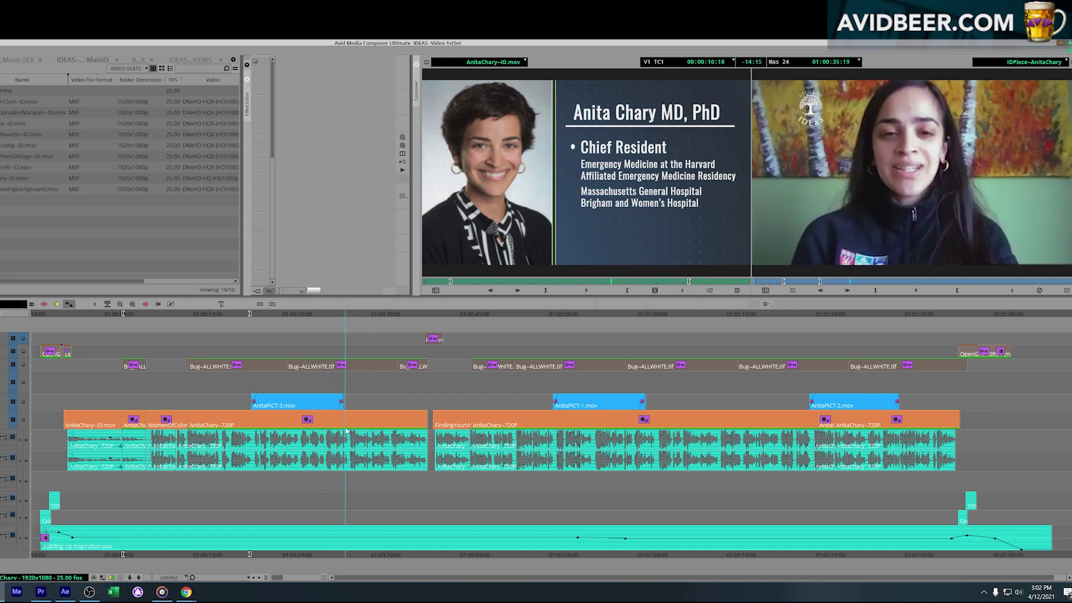
key(i)
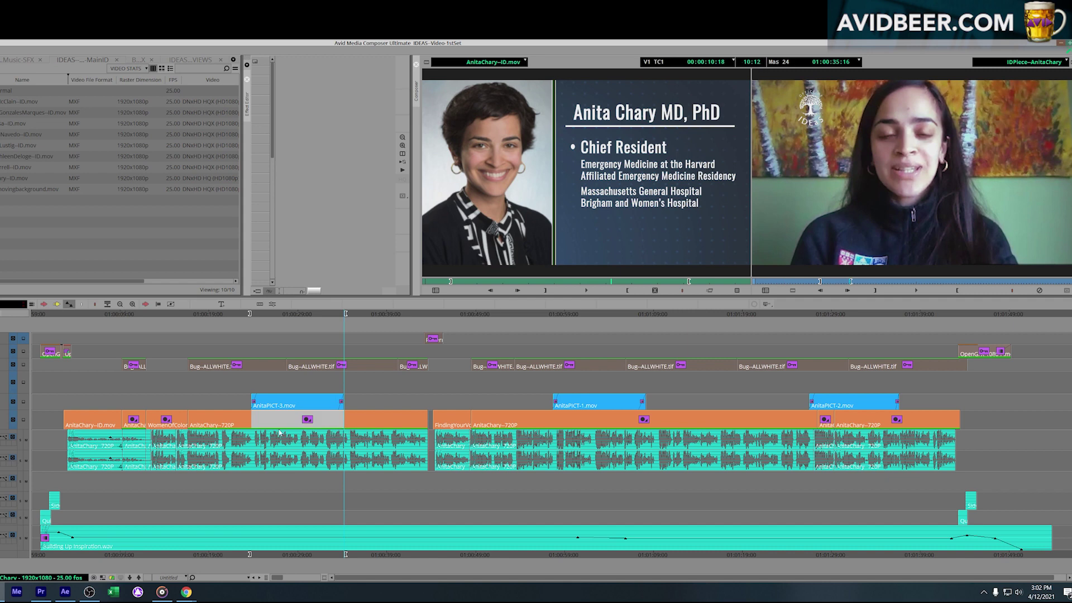
Step: Monitor only the V1 track and view the marked interview section beneath the first picture clip
click(262, 433)
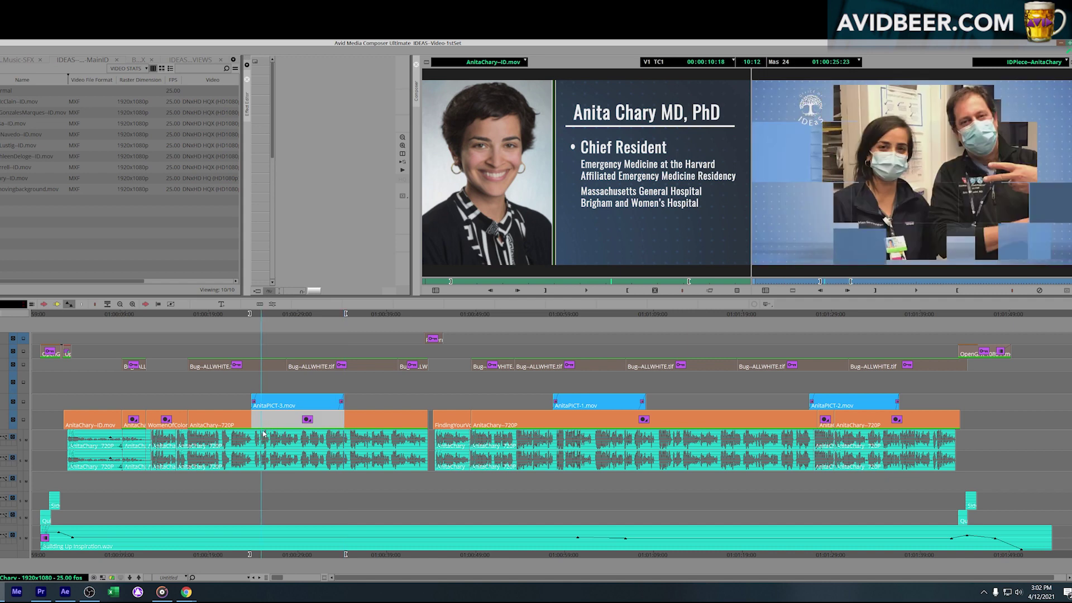
click(25, 420)
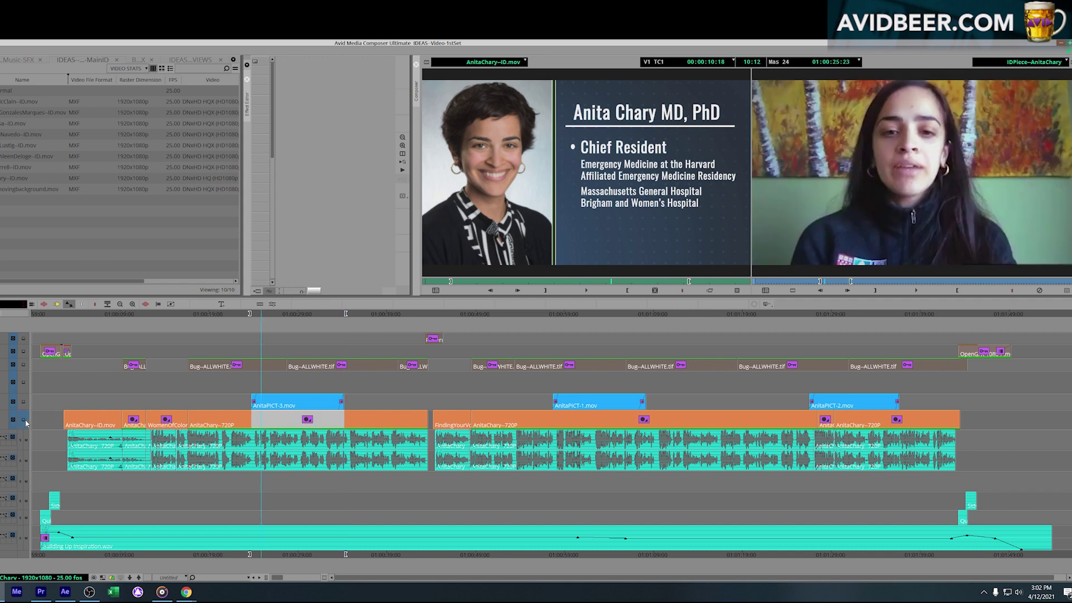
click(321, 448)
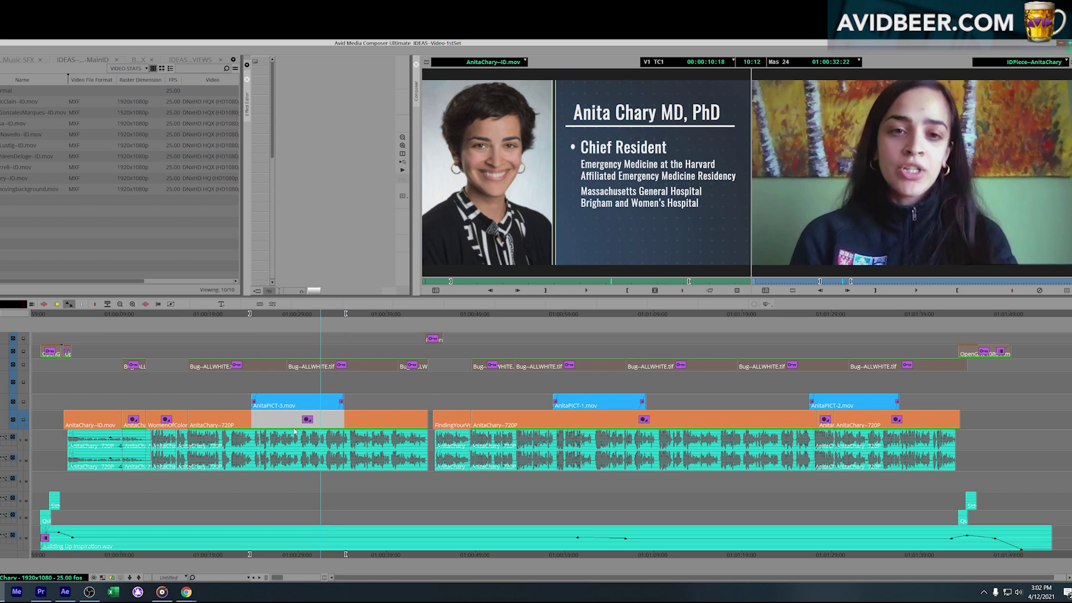
Step: Switch to After Effects and import the speaker's interview clip from the Desktop folder
click(1059, 45)
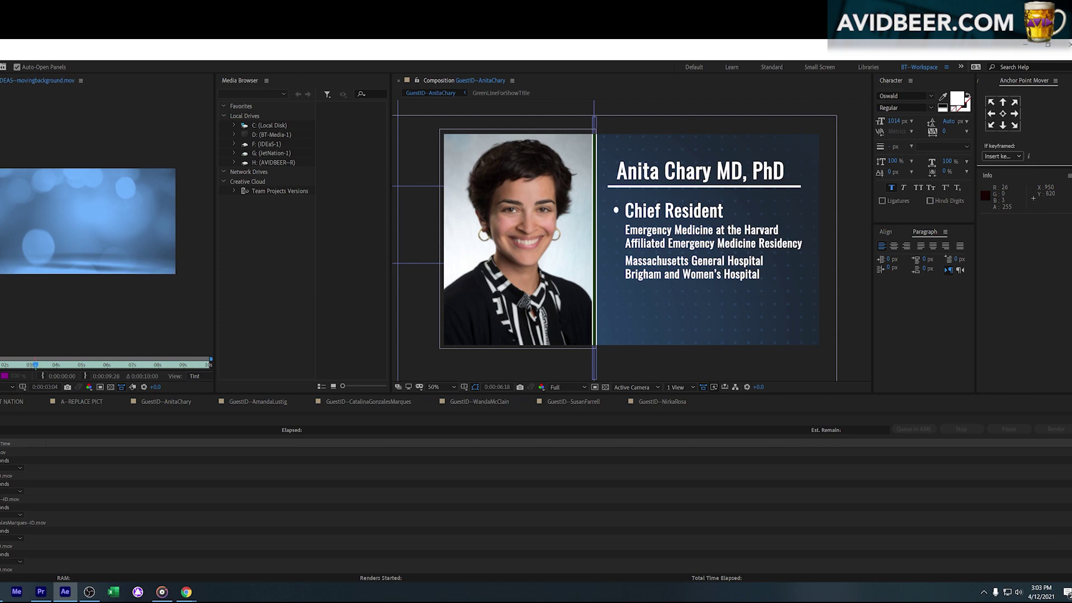
key(ctrl+i)
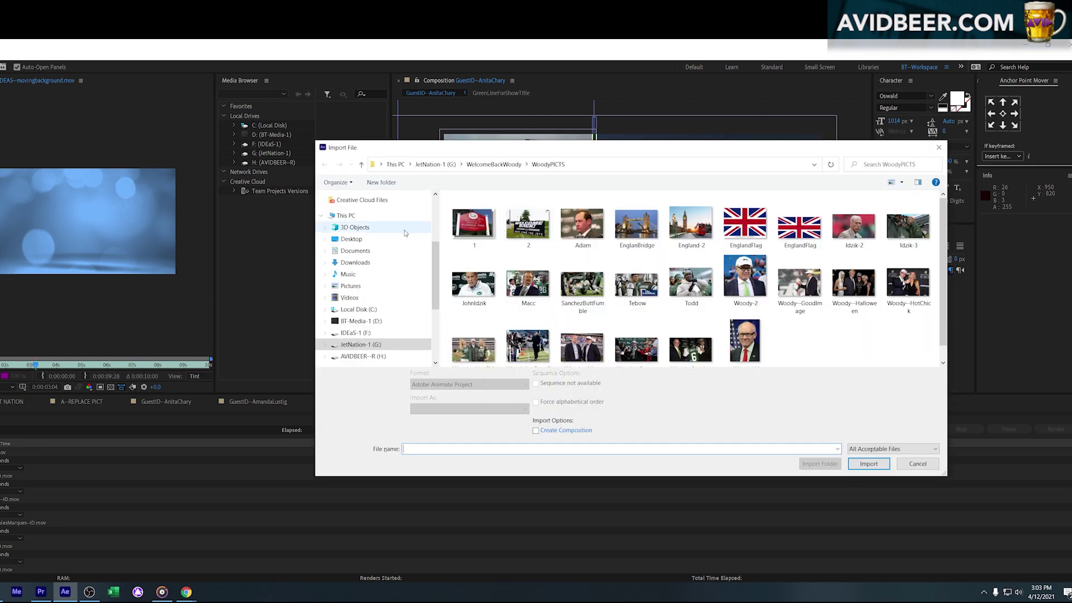
click(351, 239)
scroll(559, 301, down, 3)
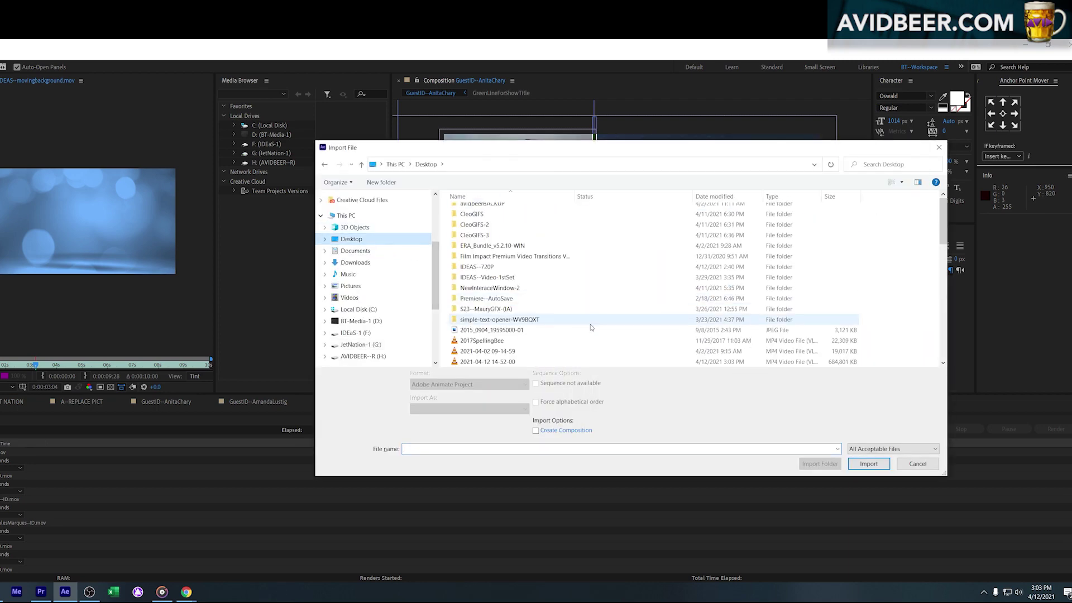
scroll(591, 326, down, 5)
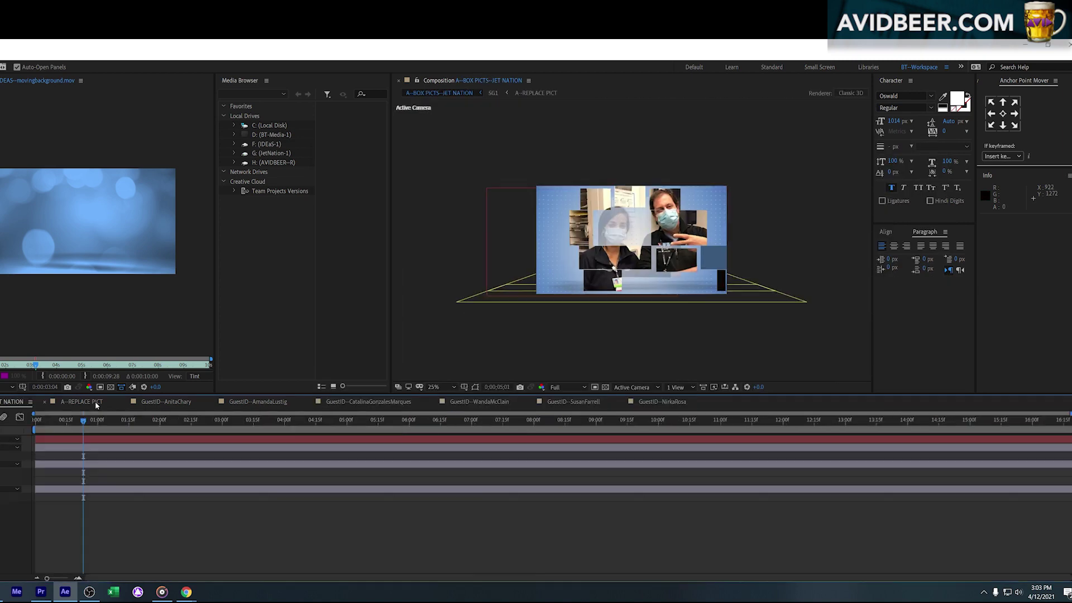
Step: Place the interview clip at the start of the A--REPLACE PICT composition and scrub the result in A--BOX PICTS--JET NATION
click(84, 402)
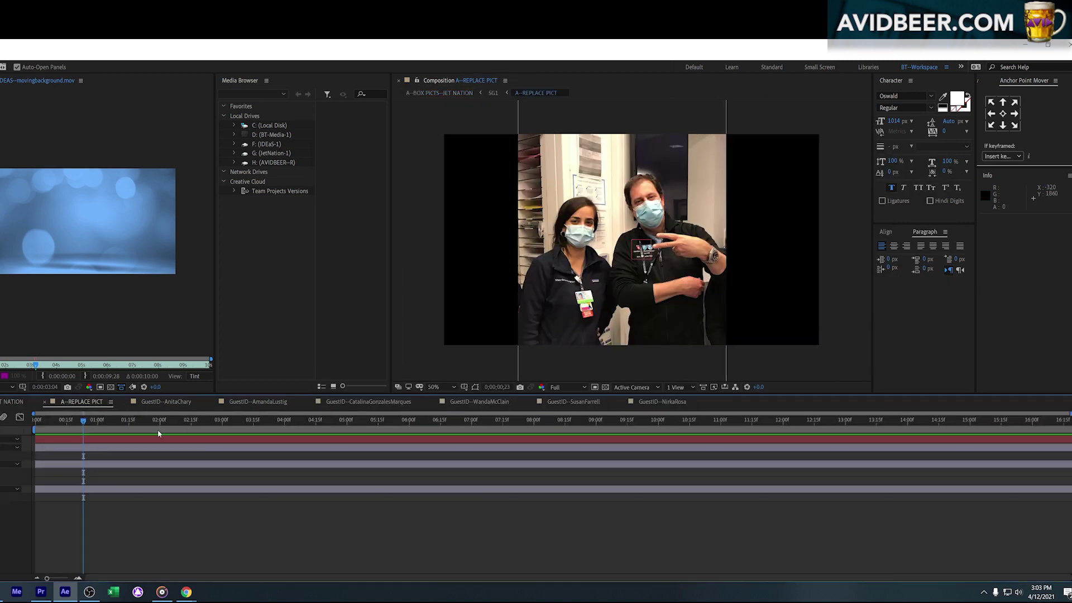
drag(52, 420, 32, 420)
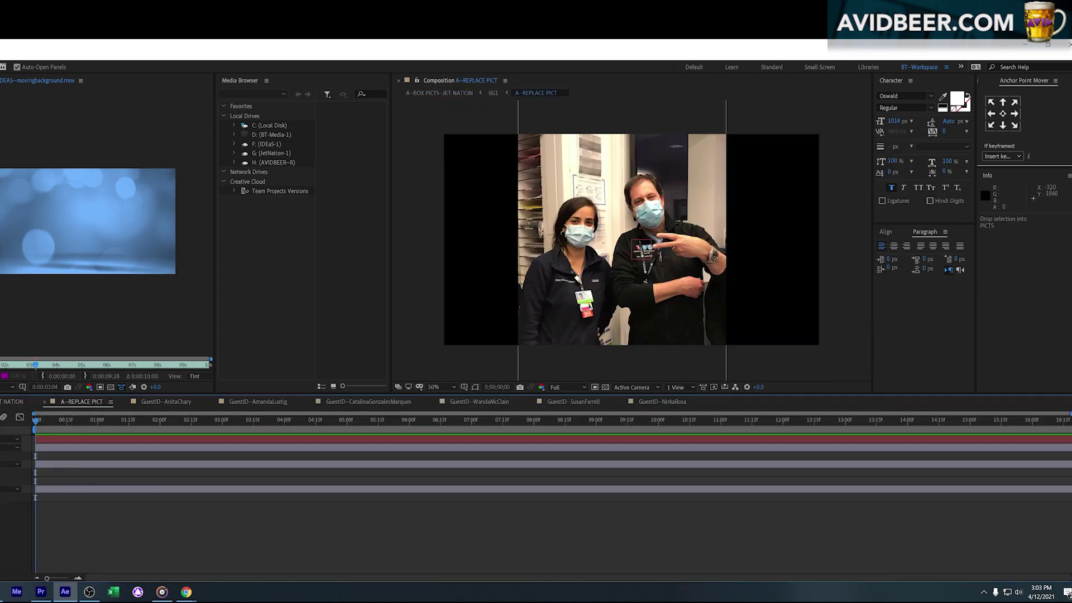
key(ctrl+a)
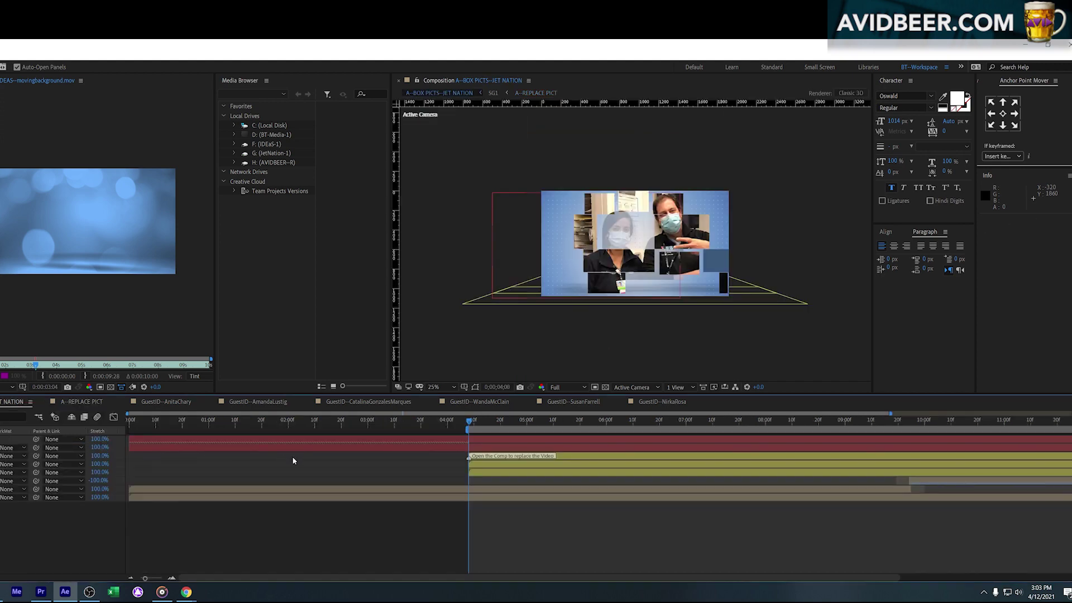
drag(524, 422, 808, 422)
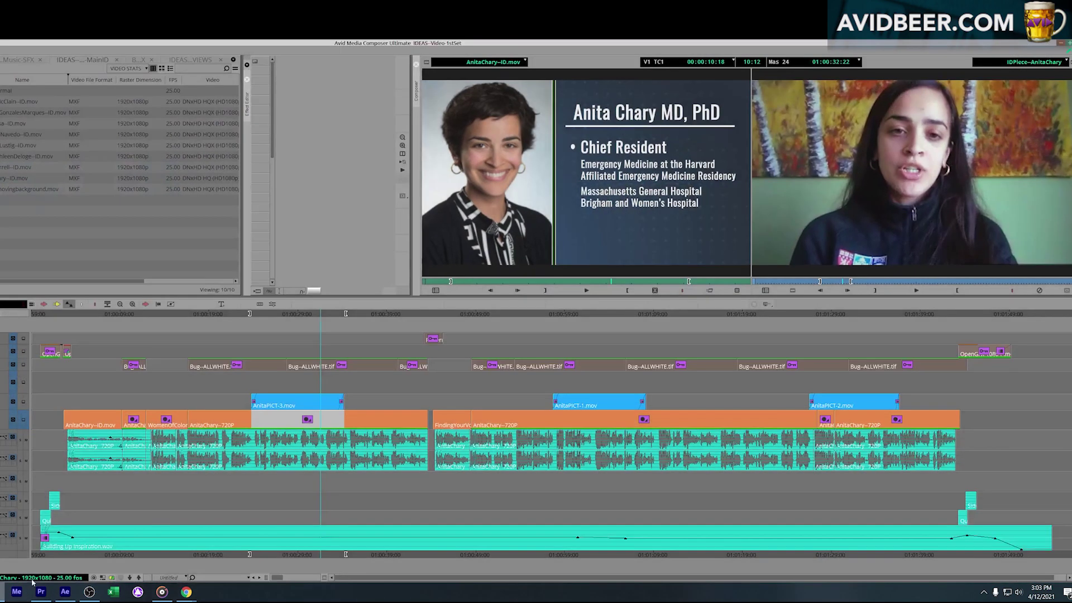
Step: View the second picture clip on V2 in Media Composer, and examine the linked After Effects comps in the Premiere Pro timeline
click(578, 429)
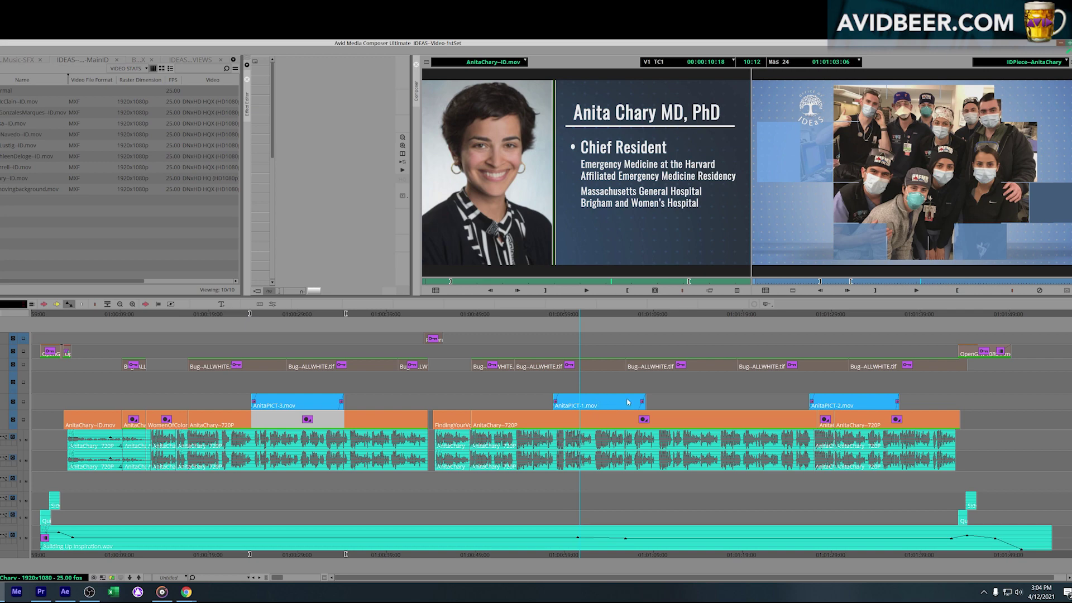
click(40, 592)
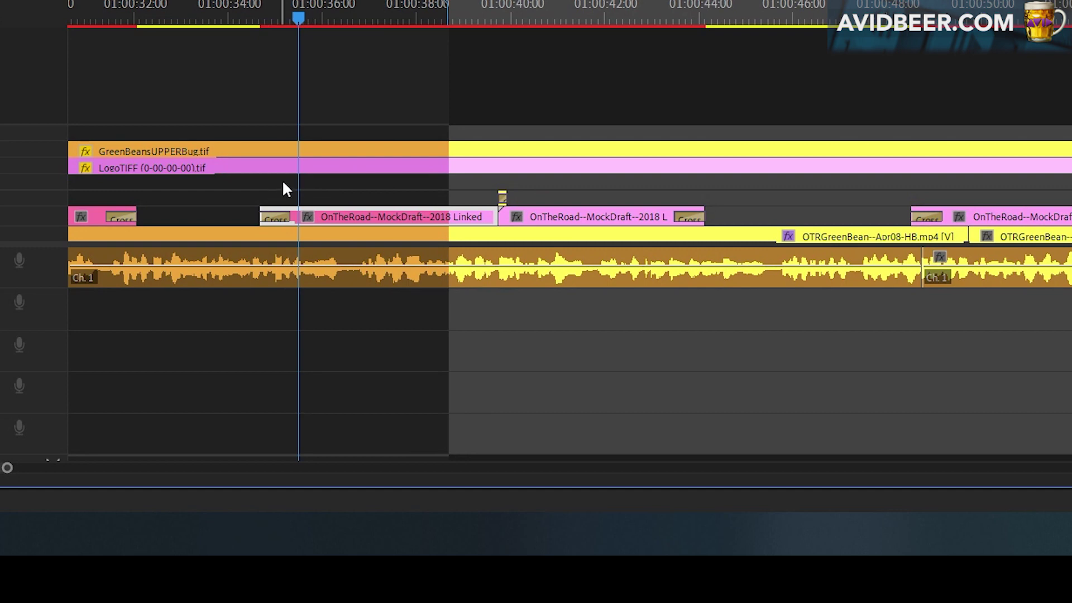
scroll(576, 437, up, 5)
key(minus)
drag(622, 20, 741, 4)
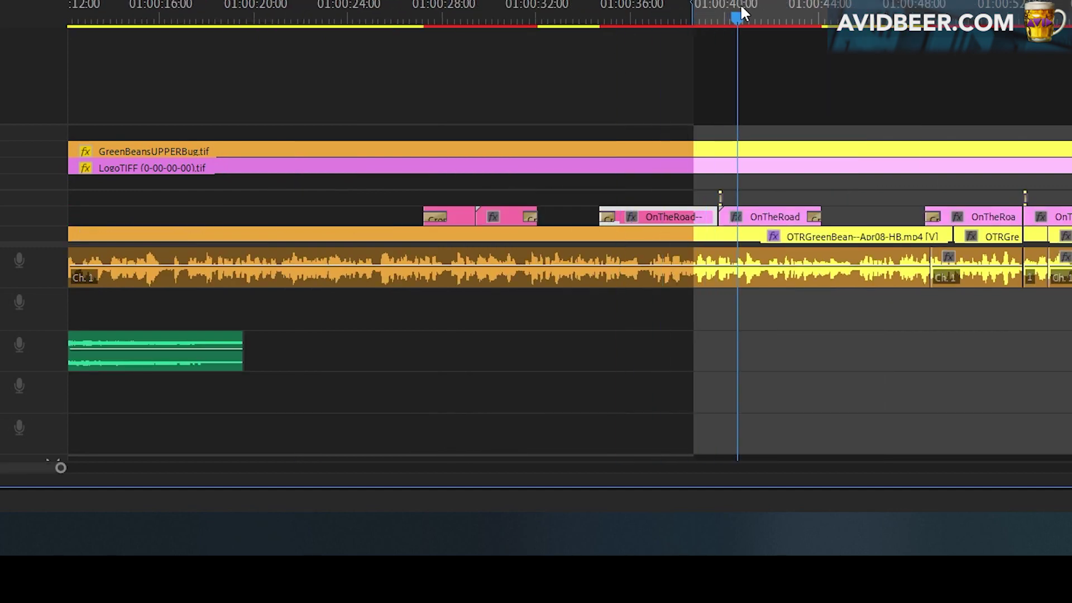
key(equal)
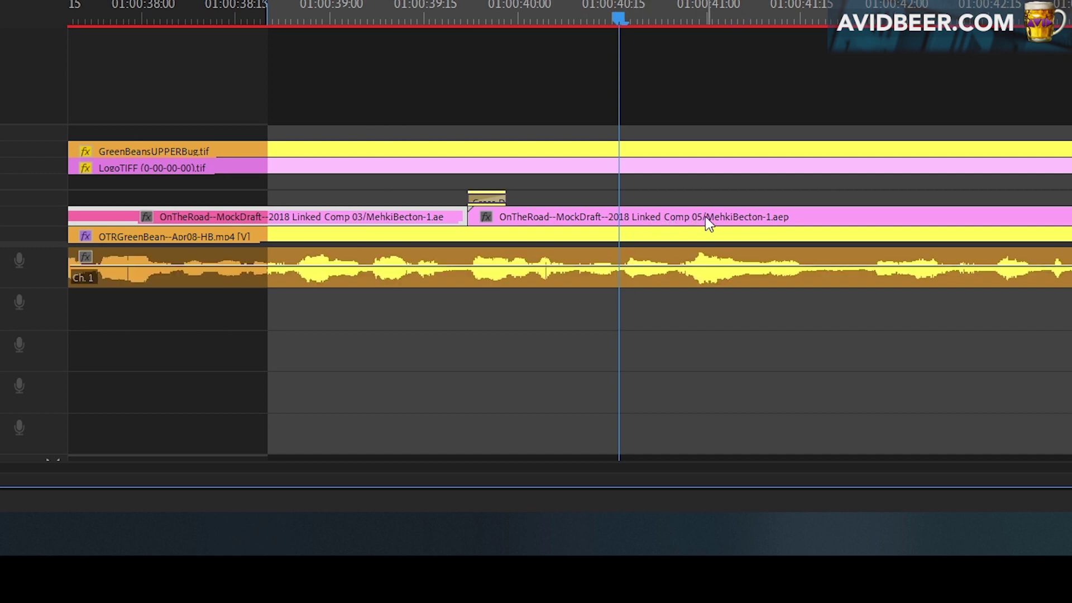
key(minus)
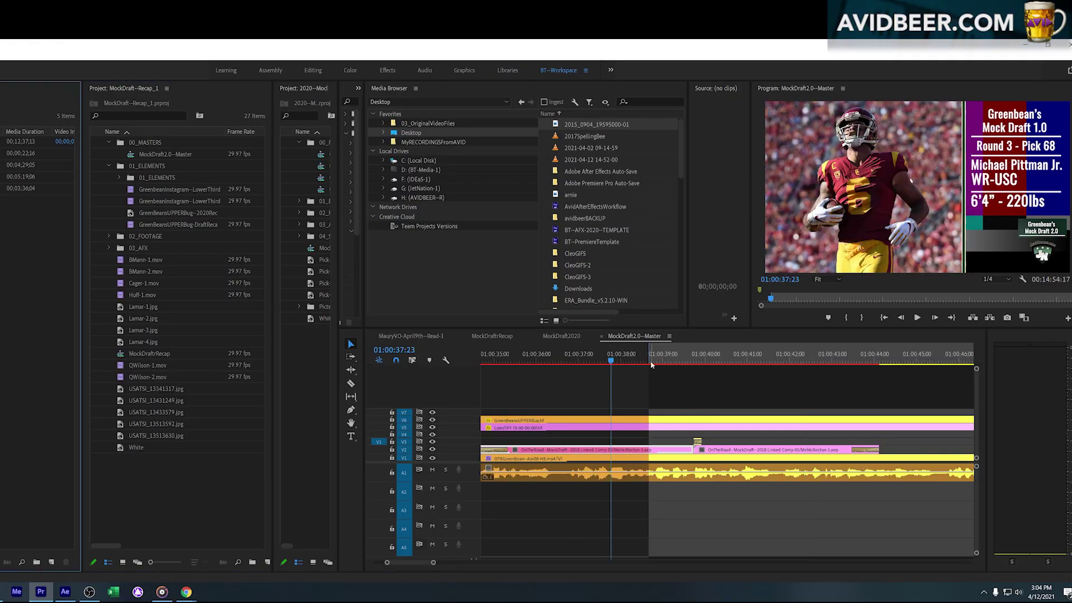
Step: Scrub the linked comps in the MockDraft2.0--Master sequence and view the graphics section around 01:02:51:00
click(726, 361)
drag(728, 362, 748, 362)
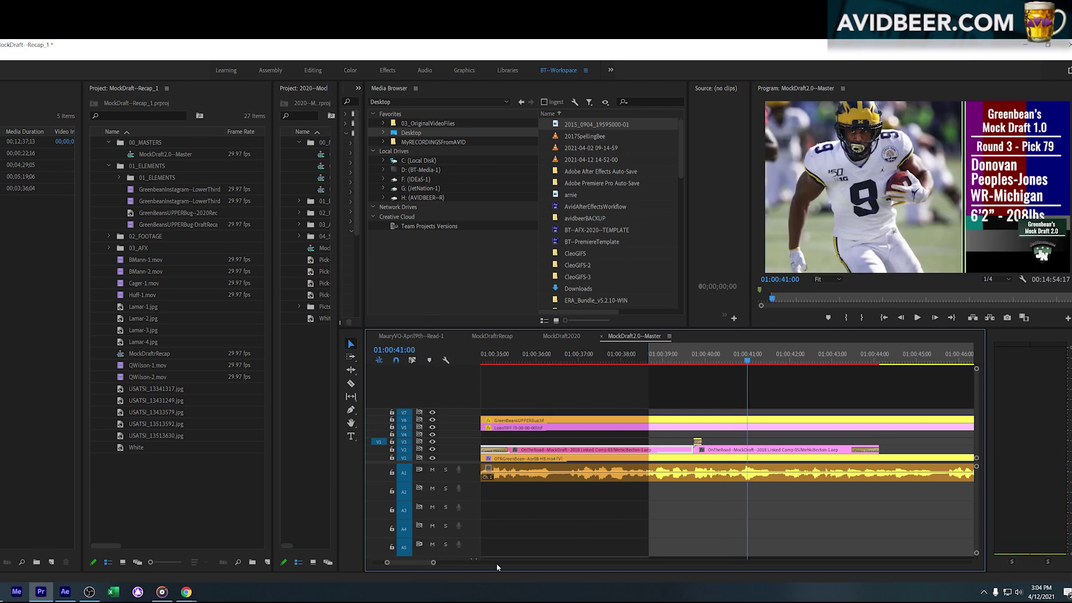
drag(433, 563, 717, 577)
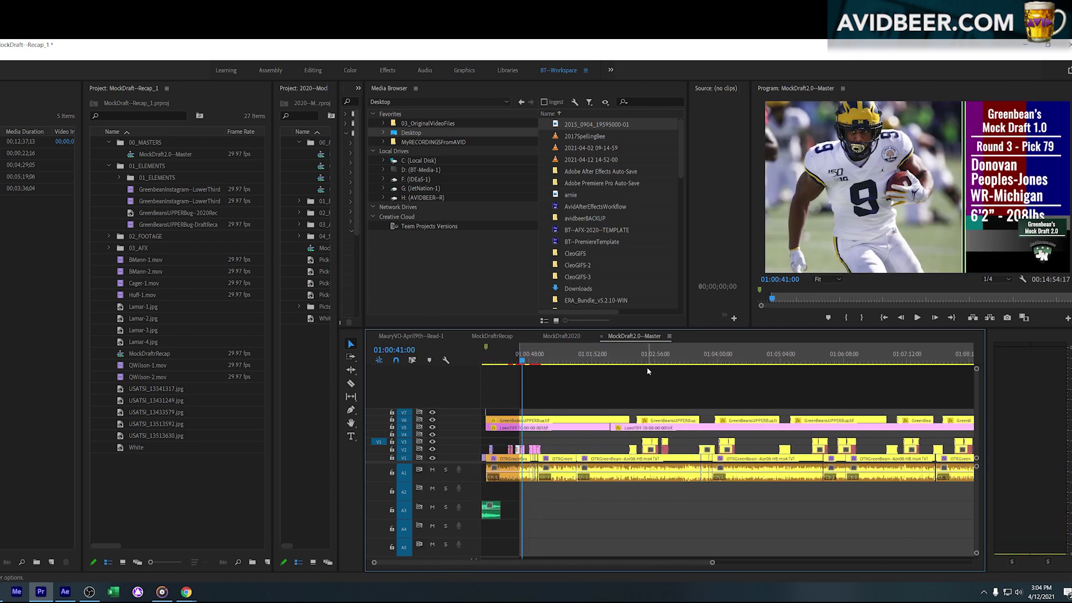
click(648, 357)
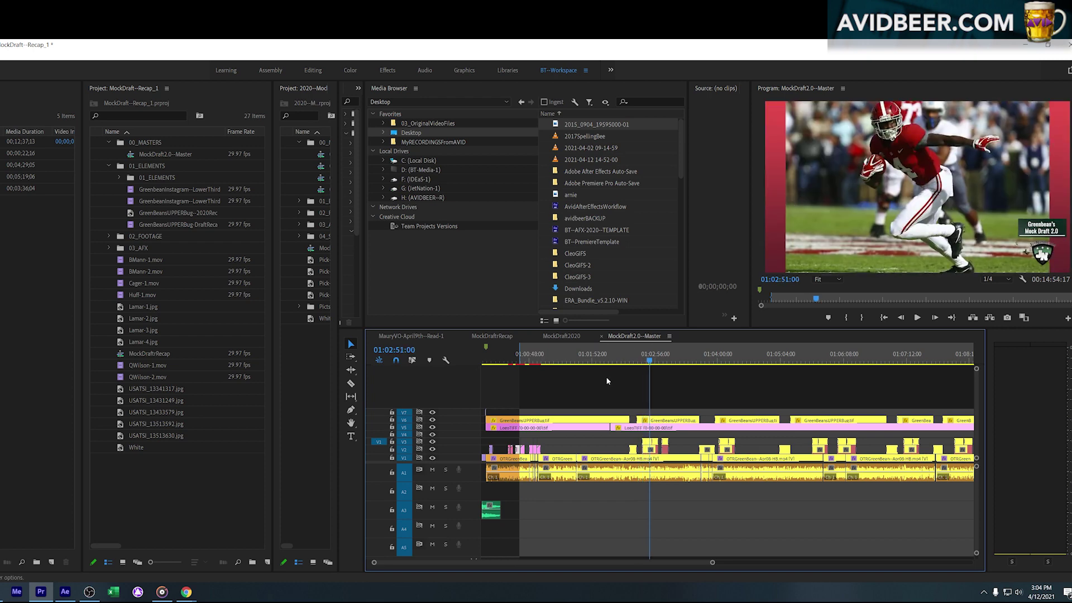
Step: Switch between Media Composer and Premiere Pro, scrubbing the V2 picture clips and the MockDraft2.0--Master graphics to compare both timelines
click(3, 591)
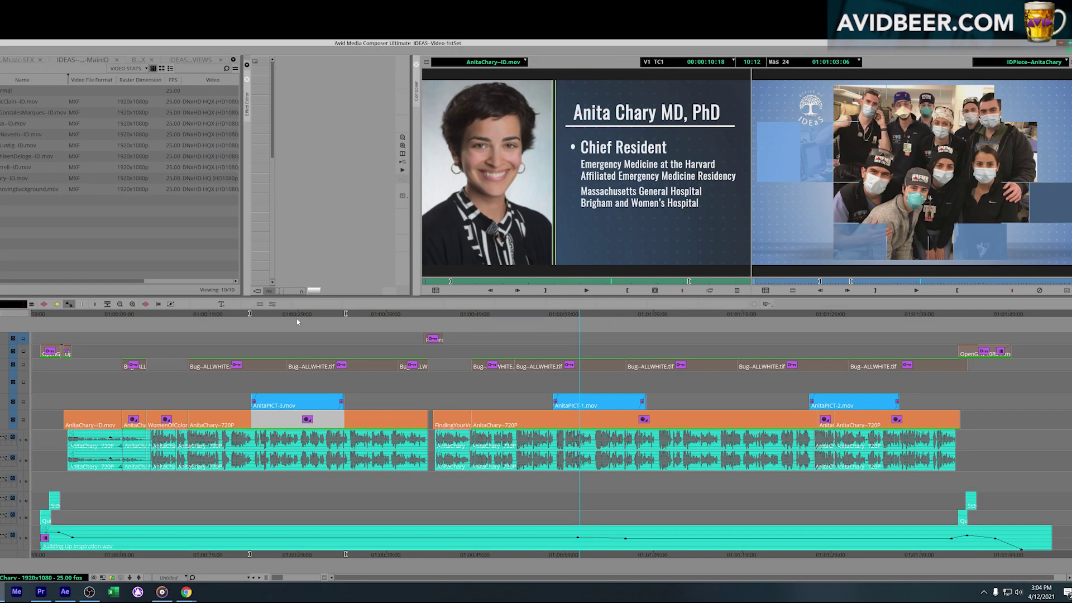
click(285, 385)
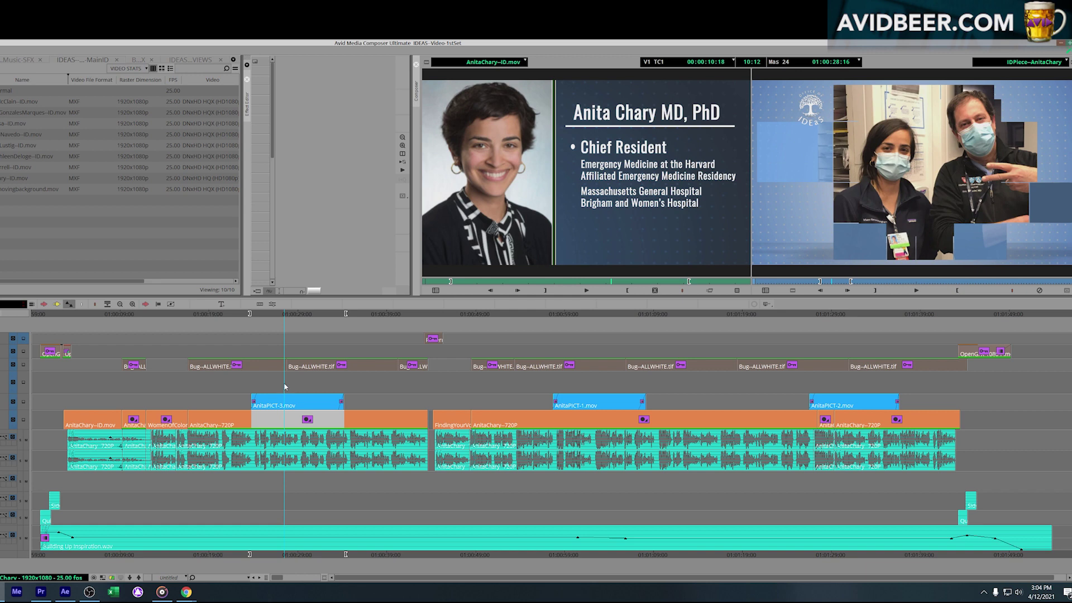
drag(284, 387, 311, 384)
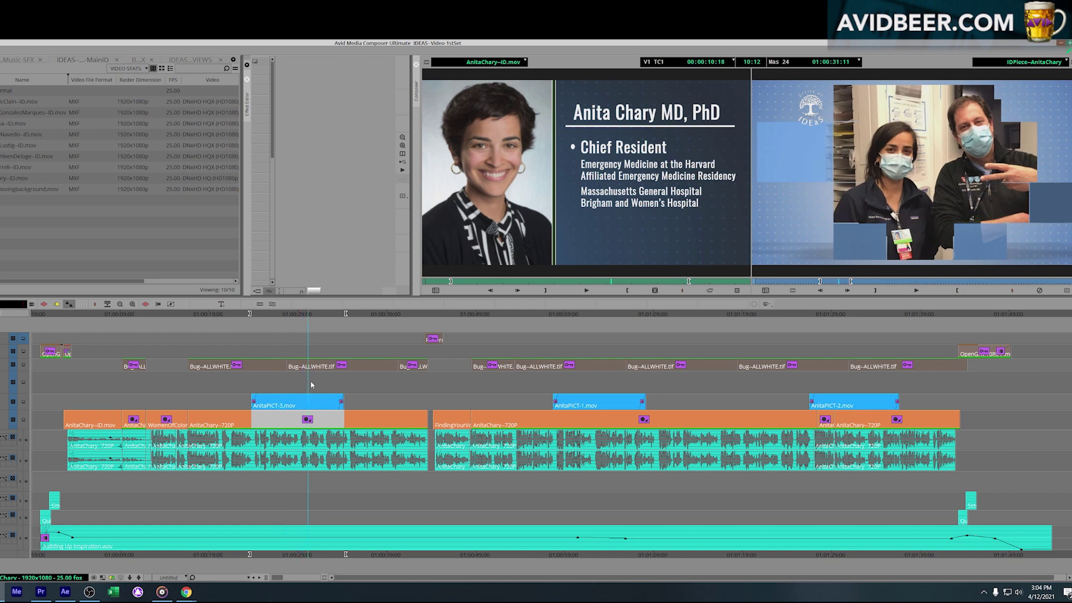
click(41, 593)
drag(658, 362, 664, 366)
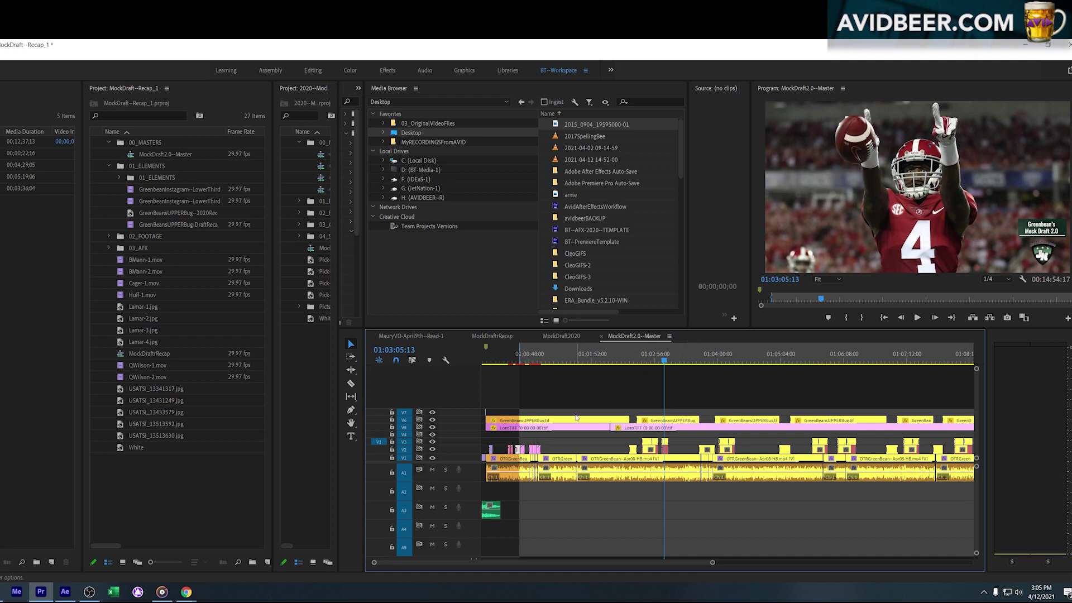
click(17, 592)
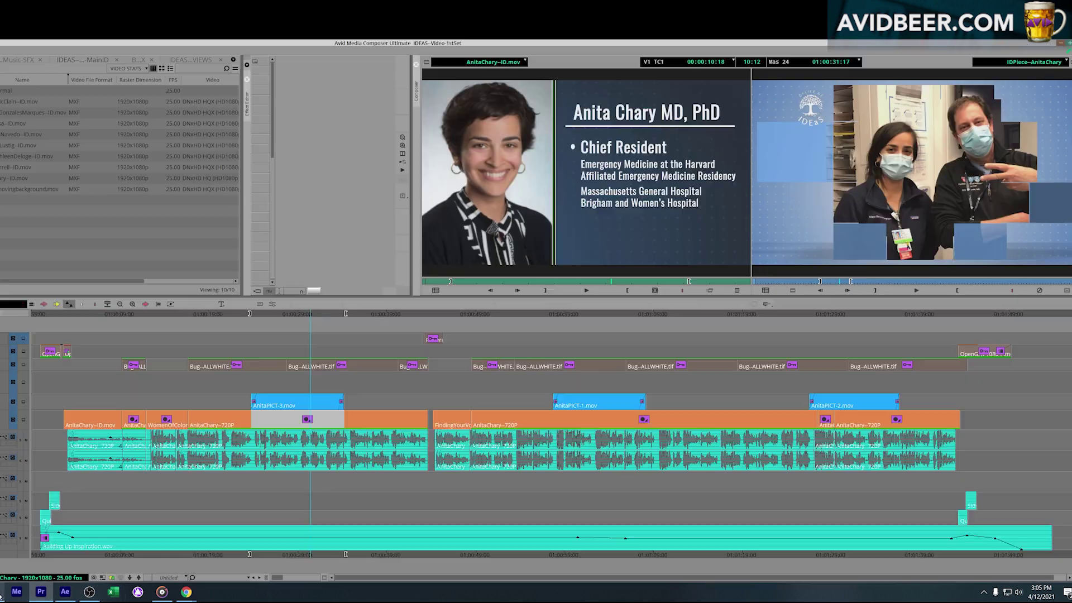
drag(293, 342, 37, 360)
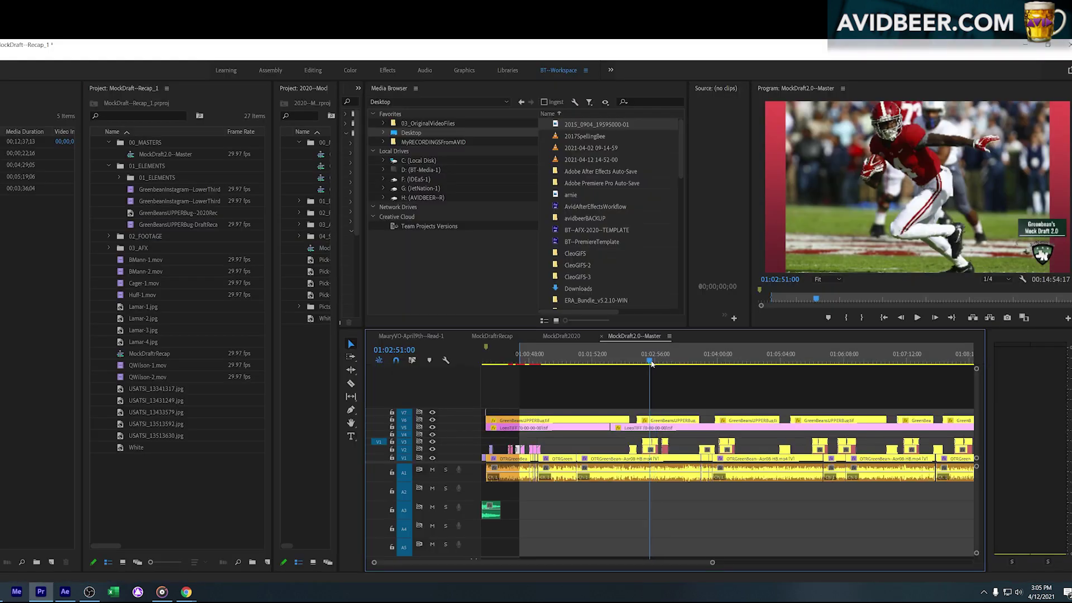
drag(646, 367, 664, 367)
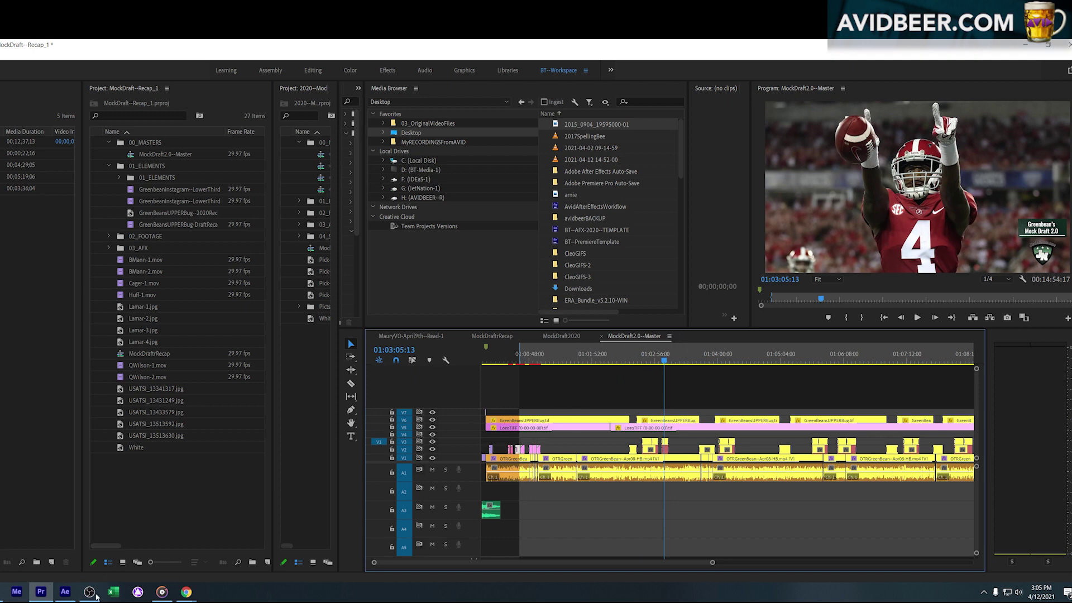
click(40, 593)
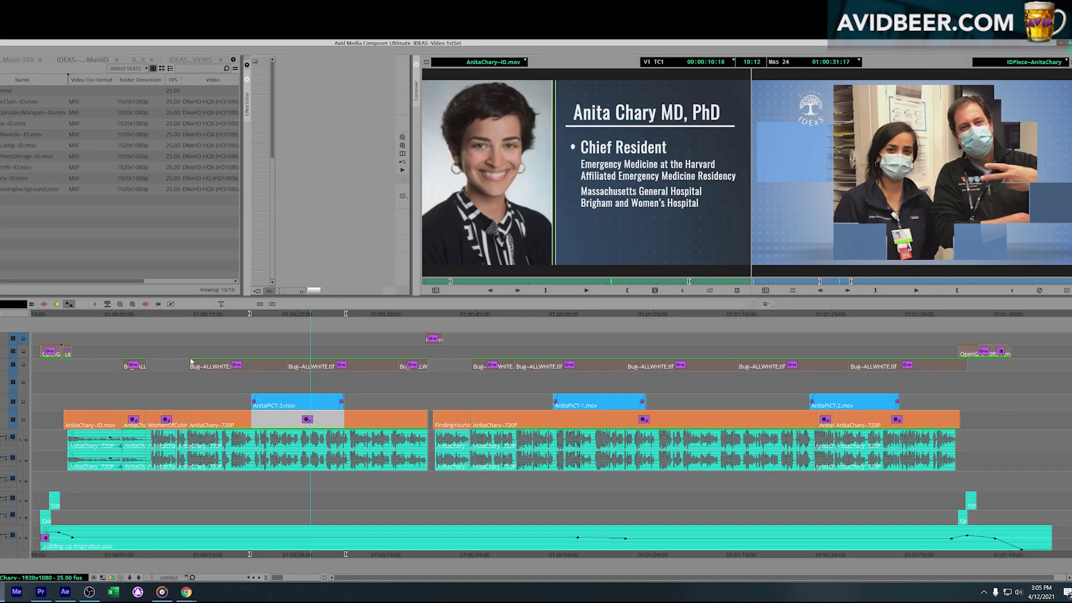
drag(292, 380, 868, 396)
Step: Switch to After Effects and scrub the A--BOX PICTS--JET NATION composition to view the interview clip inside the boxes
click(64, 592)
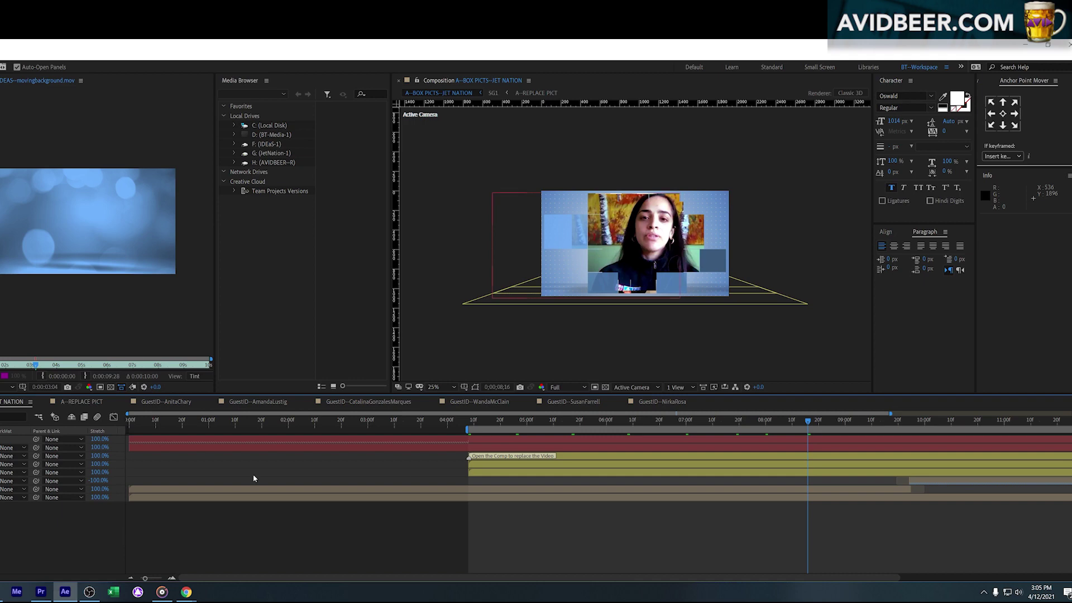
drag(491, 426, 579, 425)
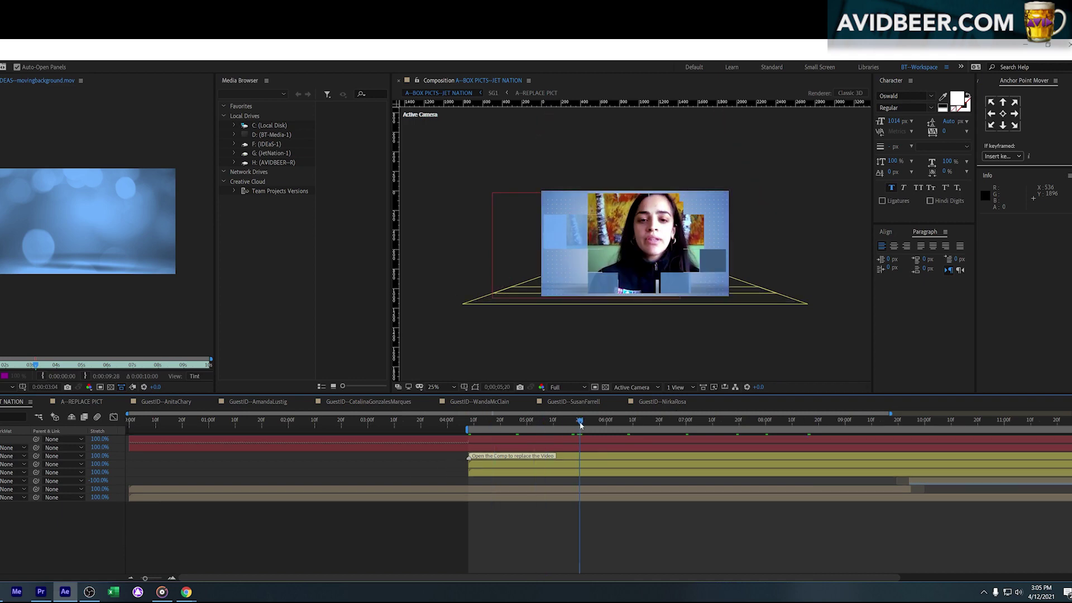
Step: Return to Media Composer and scrub the second and first picture clips on V2, ending on the guest ID card
click(17, 592)
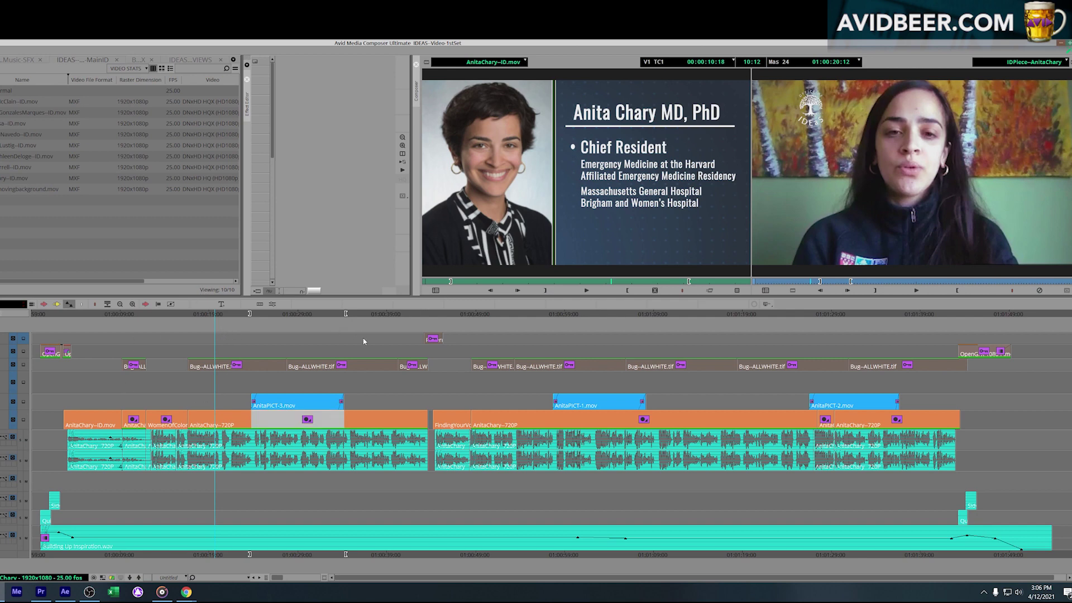
drag(366, 376, 589, 436)
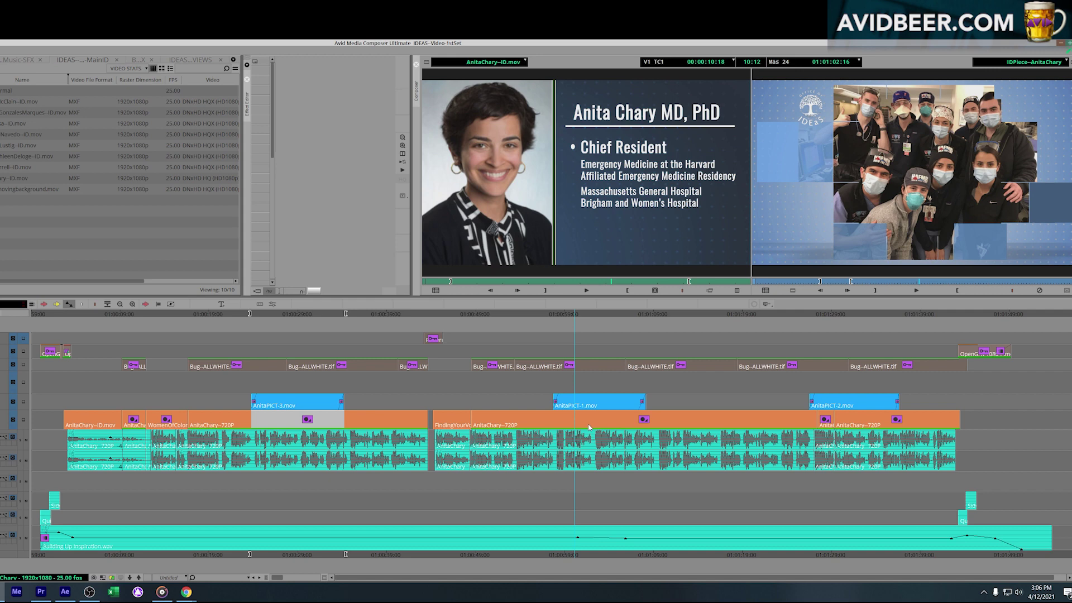
drag(581, 413, 609, 408)
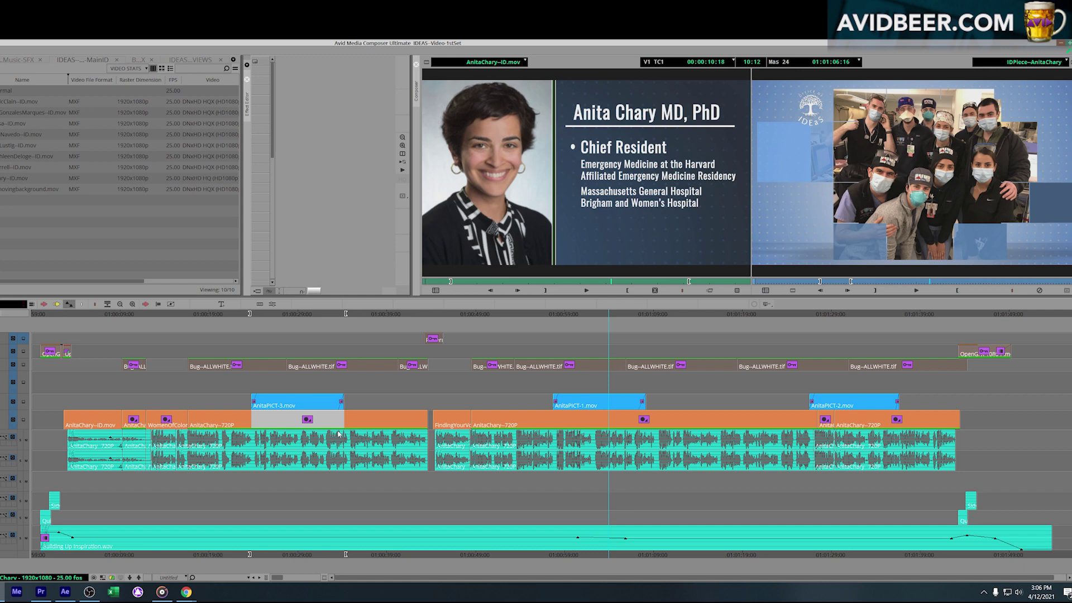
click(302, 437)
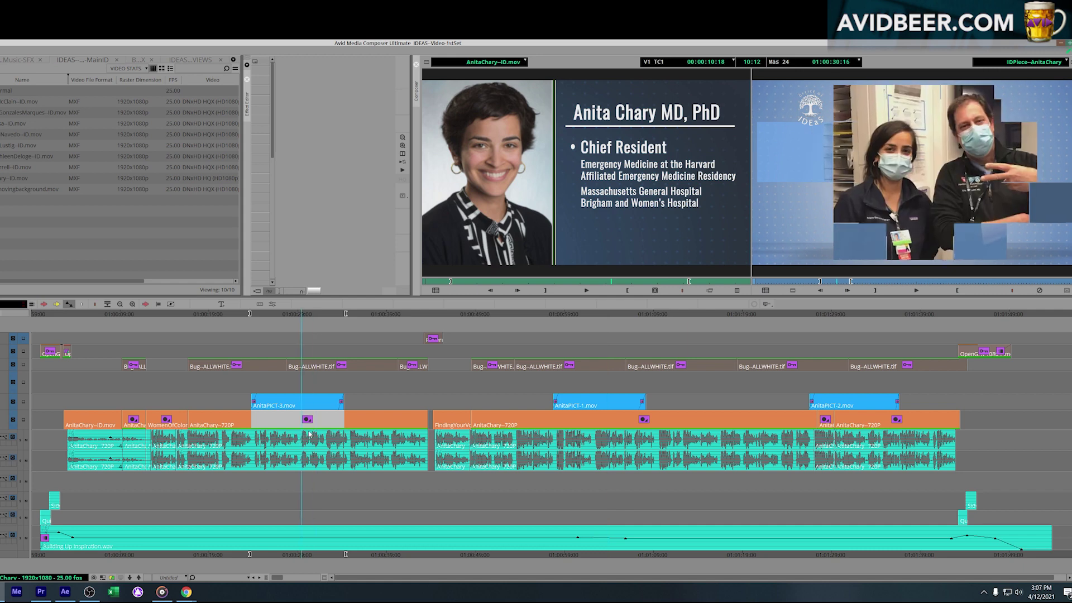
drag(302, 454, 292, 461)
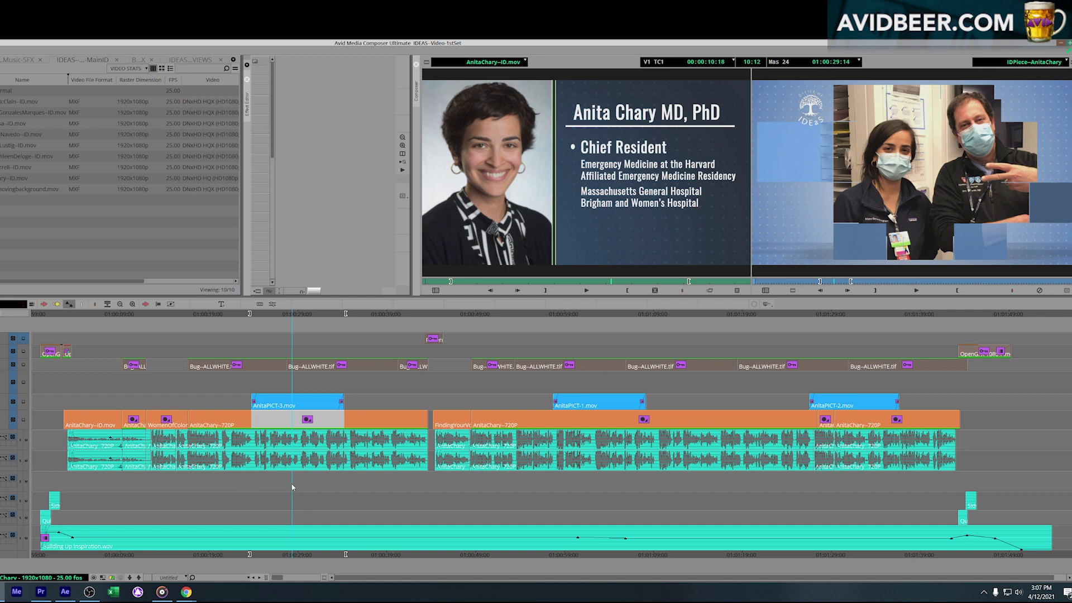
drag(288, 481, 94, 486)
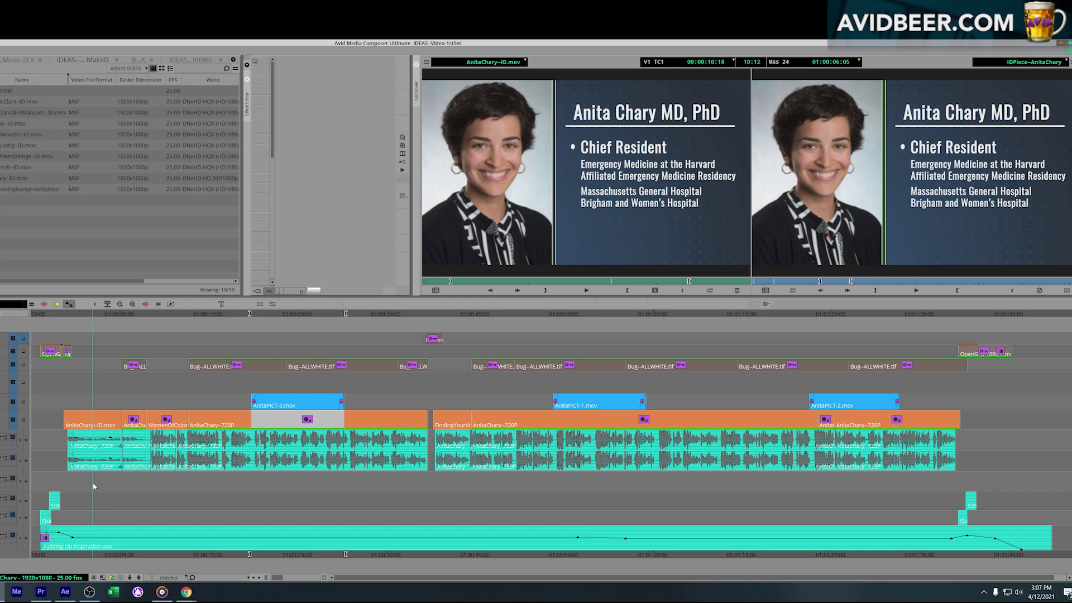
Step: Turn off the waveforms on both interview audio tracks and scrub to the second picture clip on V2
click(2, 457)
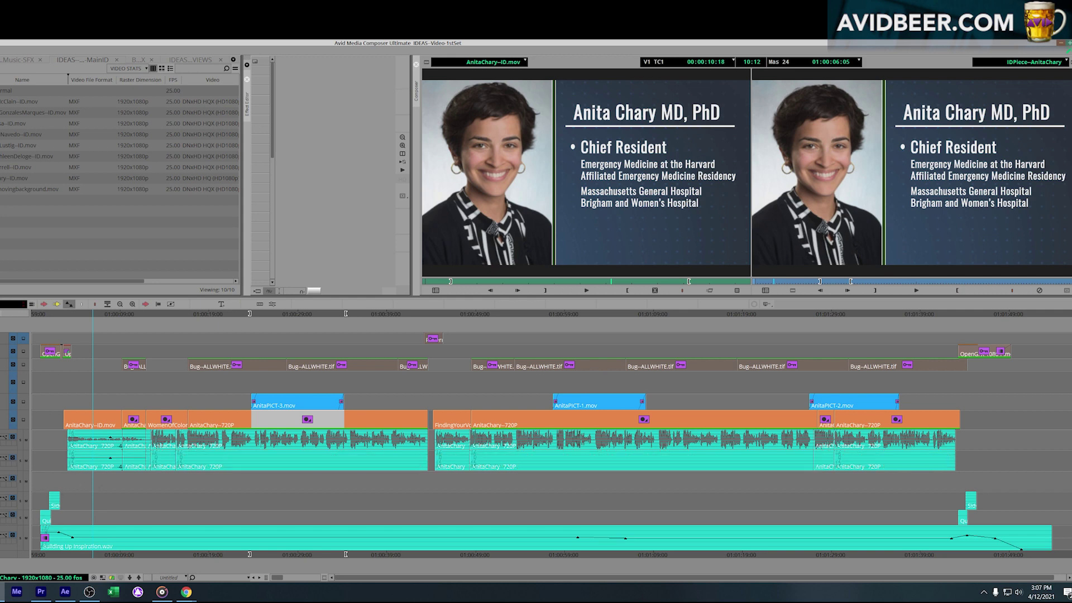
click(1, 437)
drag(207, 436, 626, 435)
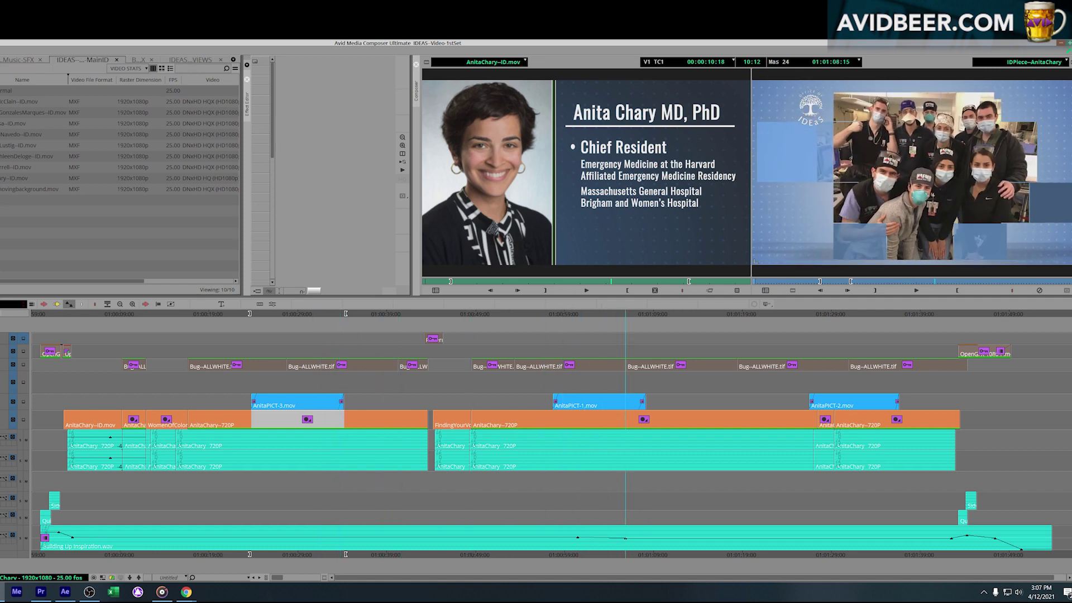
Step: Browse the MainID bin and the FX bin, loading two lower-third STILL.tif matte keys into the source monitor
drag(1, 141, 3, 191)
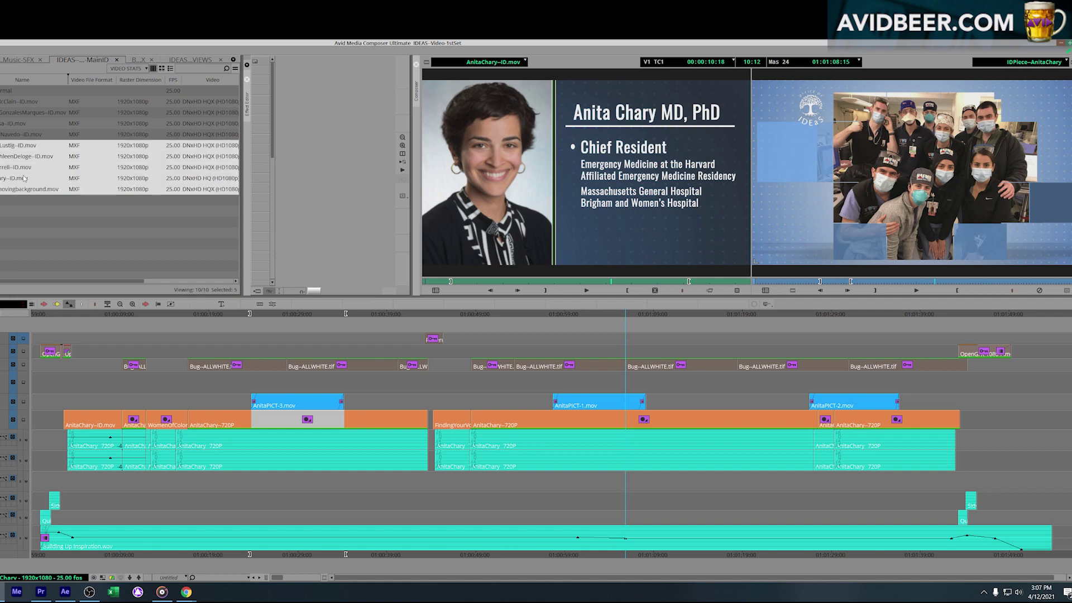
click(53, 209)
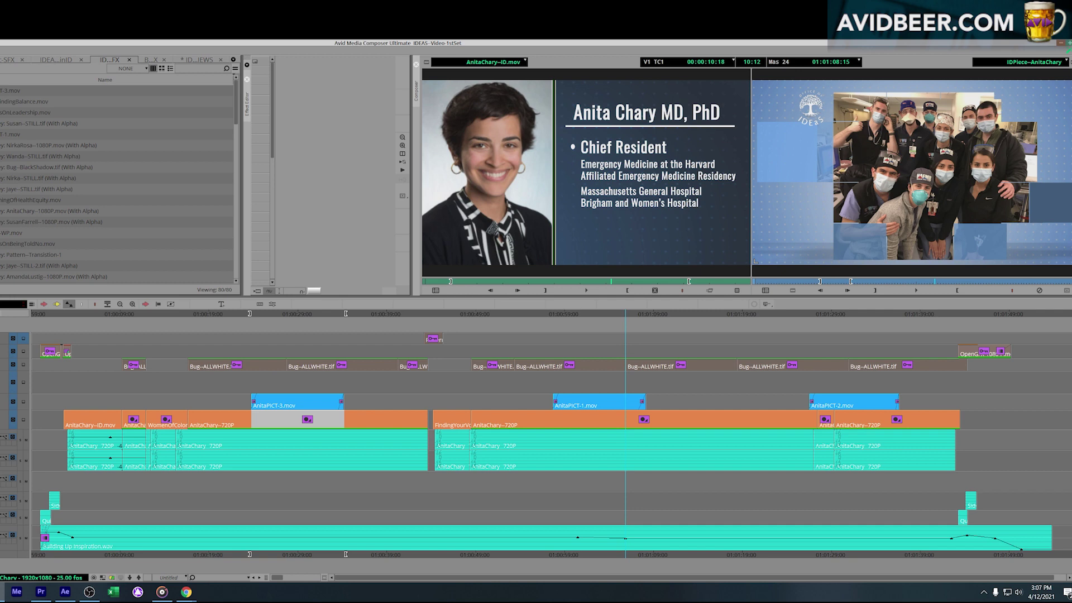
double_click(34, 156)
click(67, 178)
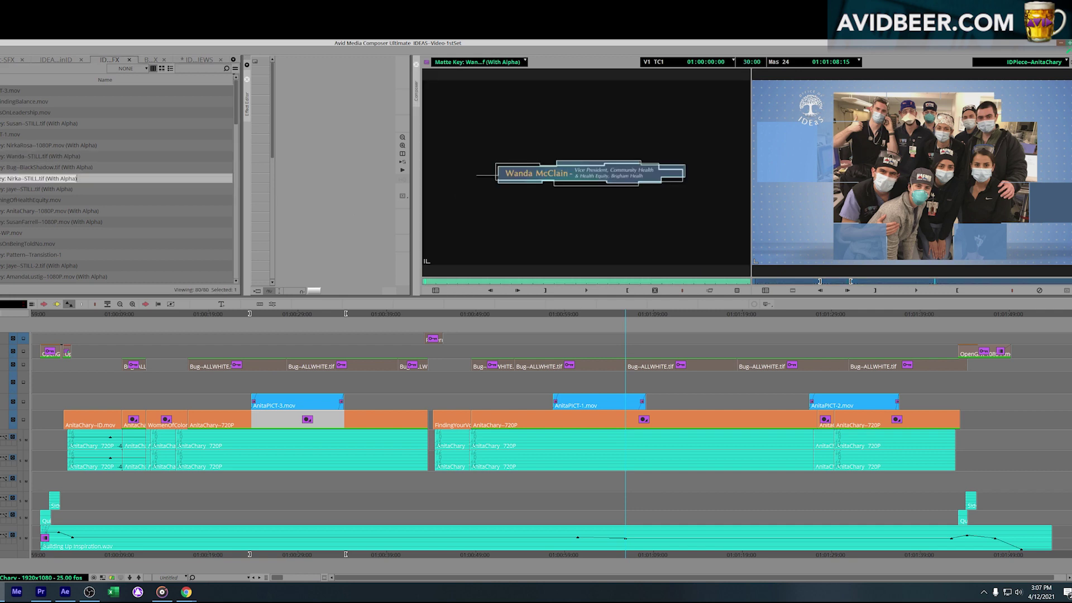
double_click(11, 178)
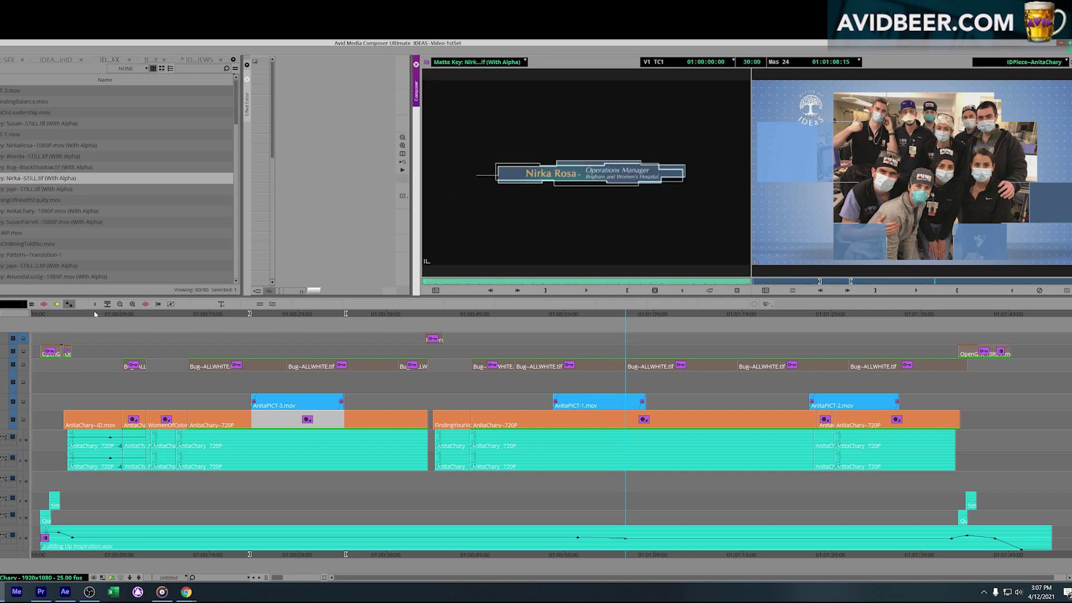
Step: Scrub to the start of the second picture clip on V2, and view the group photo in the third clip
drag(584, 418, 553, 407)
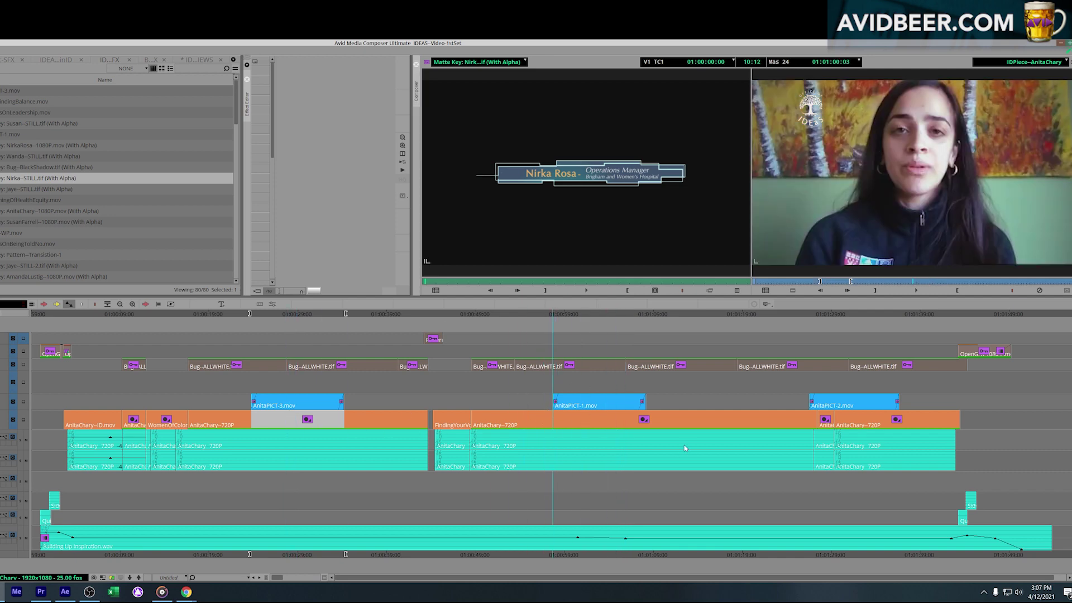
click(854, 405)
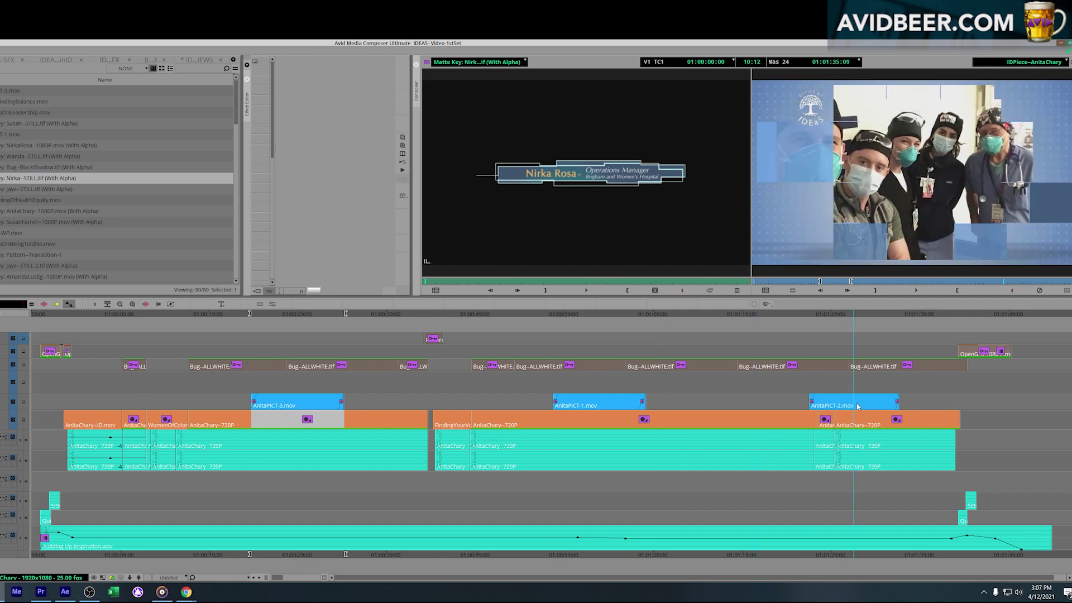
drag(858, 406, 884, 424)
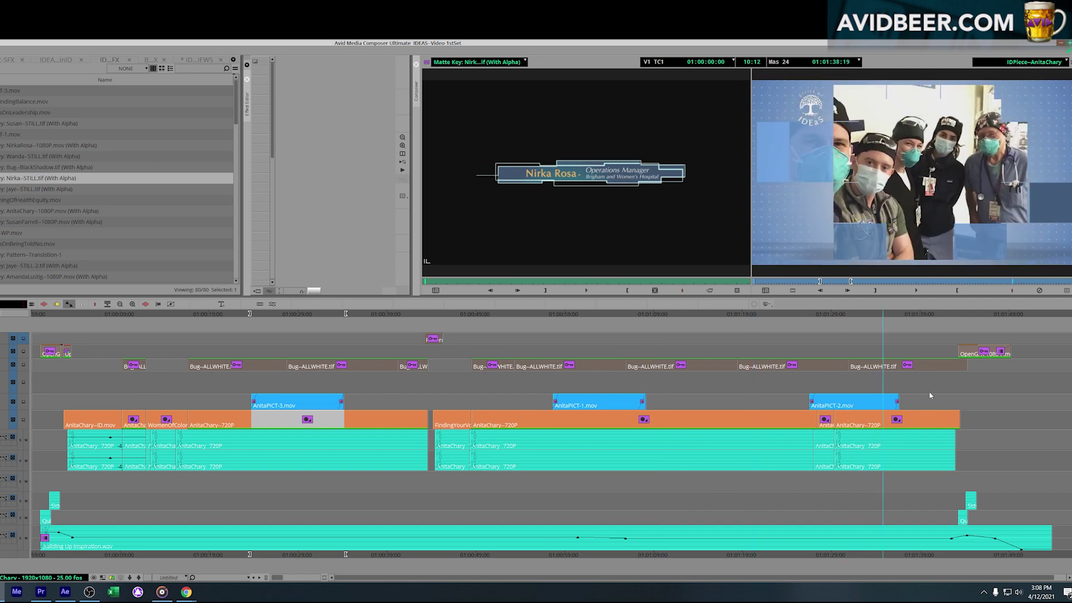